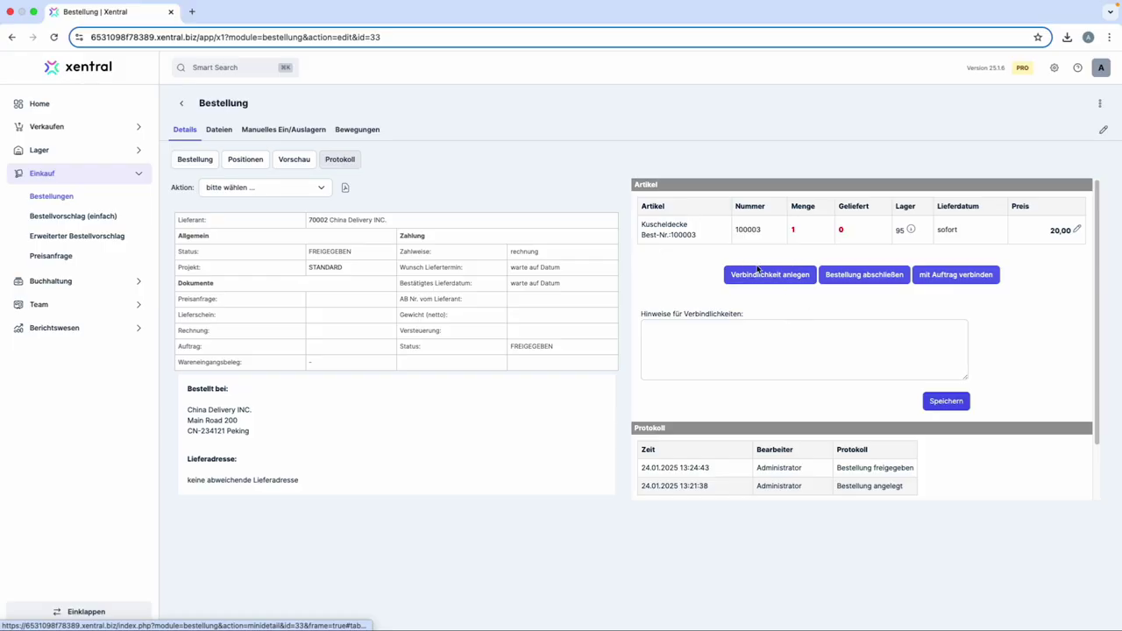
- Carry the China Delivery INC. purchase order forward as a liability (Verbindlichkeit) and confirm the conversion
{"action": "left_click", "coordinate": [320, 195]}
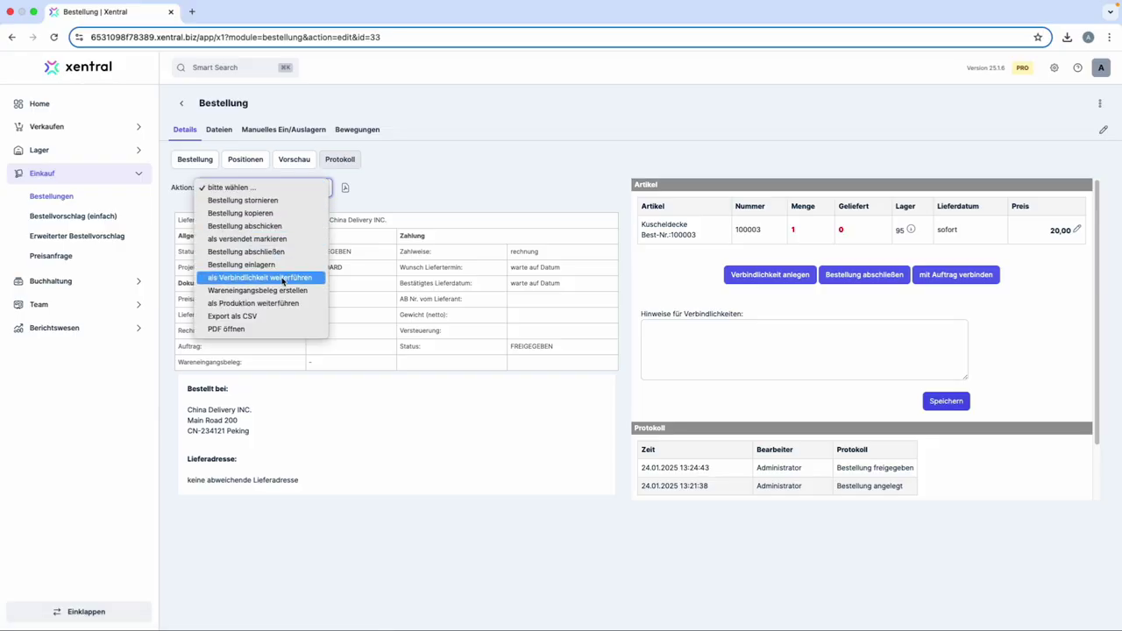
{"action": "left_click", "coordinate": [280, 279]}
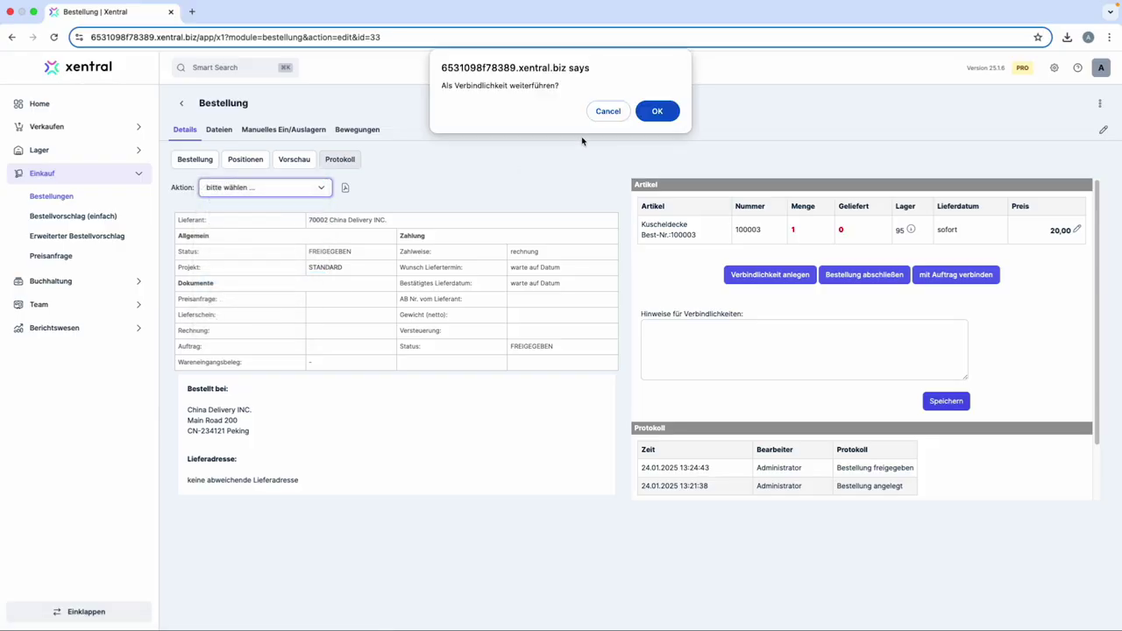
{"action": "left_click", "coordinate": [652, 119]}
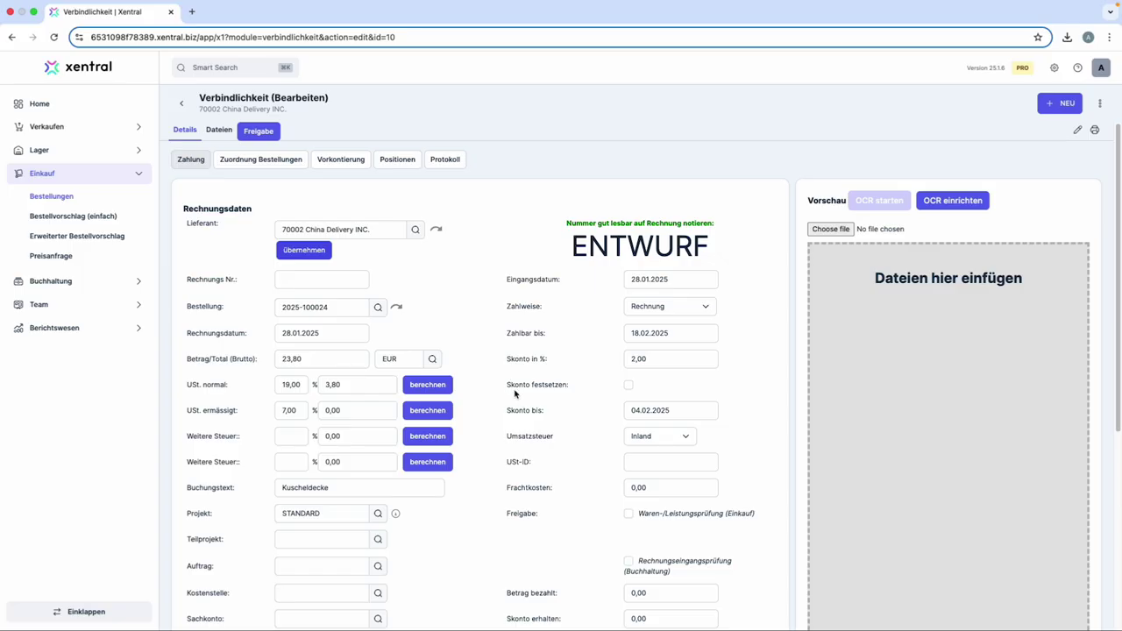
- Enable the fixed cash discount option (Skonto festsetzen) on the draft liability
{"action": "left_click_drag", "start_coordinate": [506, 386], "coordinate": [571, 385]}
{"action": "left_click", "coordinate": [629, 385]}
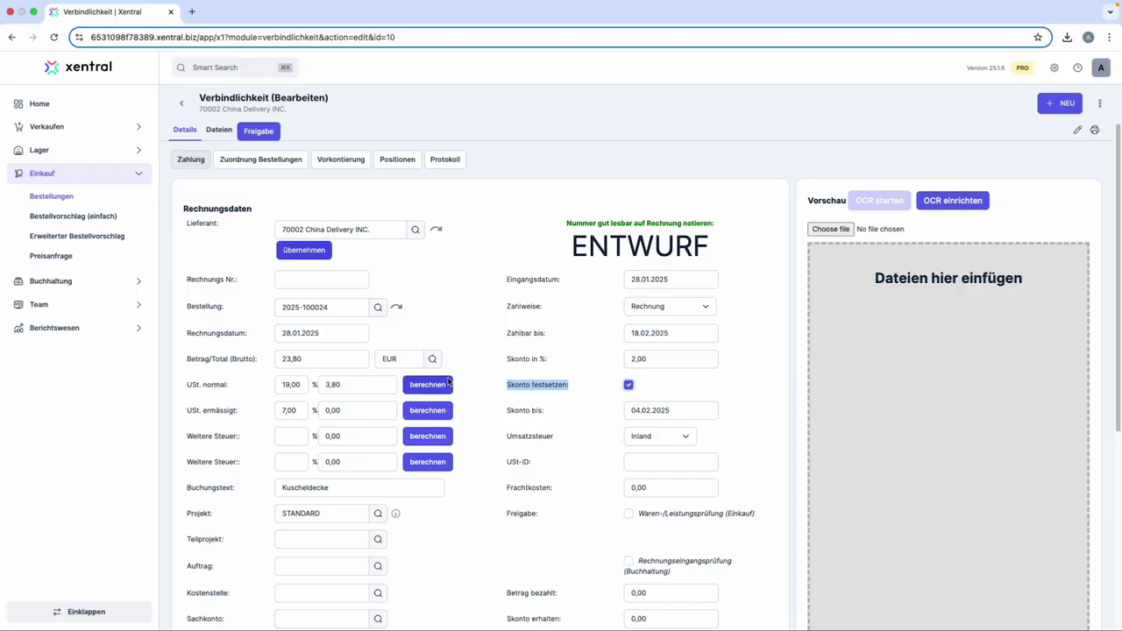
{"action": "scroll", "coordinate": [440, 377], "scroll_direction": "down", "scroll_amount": 2}
{"action": "scroll", "coordinate": [542, 526], "scroll_direction": "up", "scroll_amount": 2}
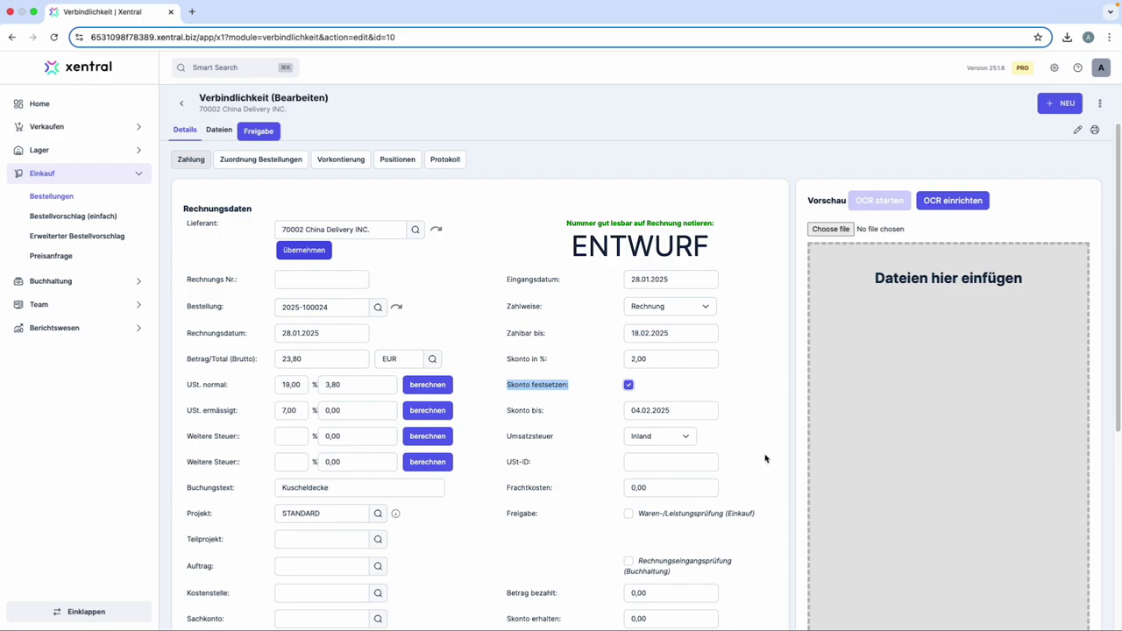
- Add a pre-posting entry (Vorkontierung) to the liability with Sachkonto 1122 and save it
{"action": "left_click", "coordinate": [342, 160]}
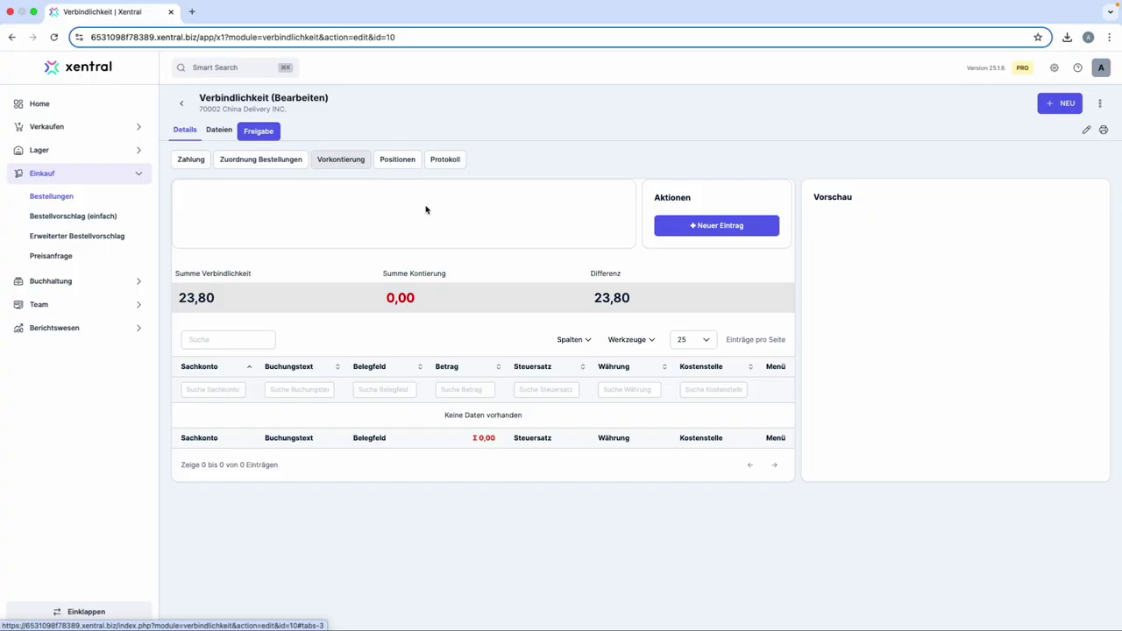
{"action": "left_click", "coordinate": [730, 228]}
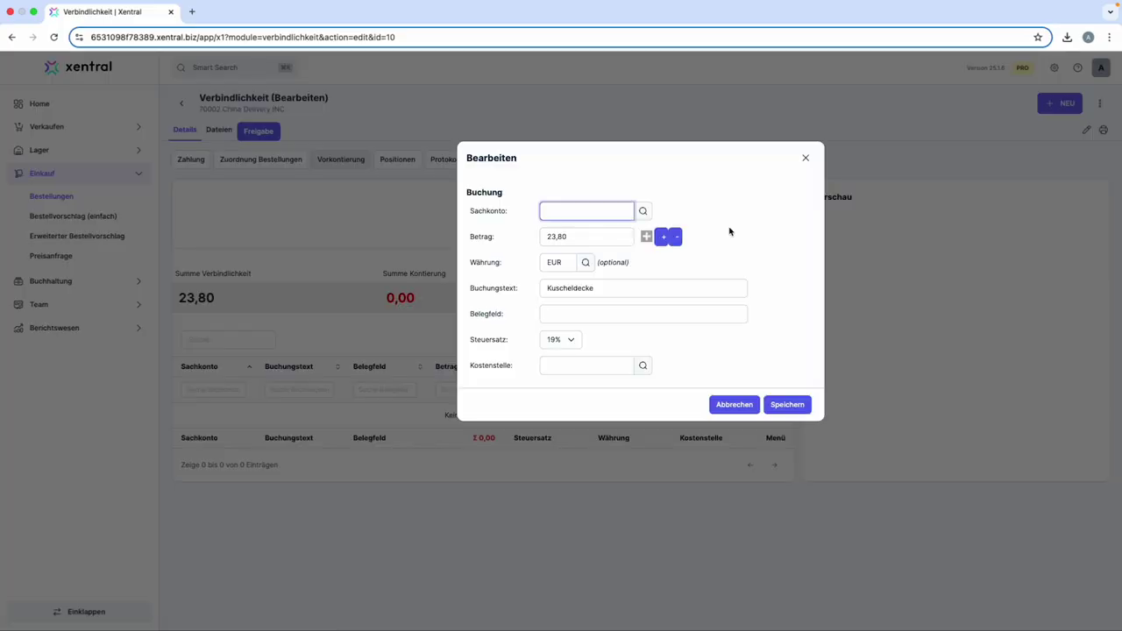
{"action": "left_click", "coordinate": [643, 211]}
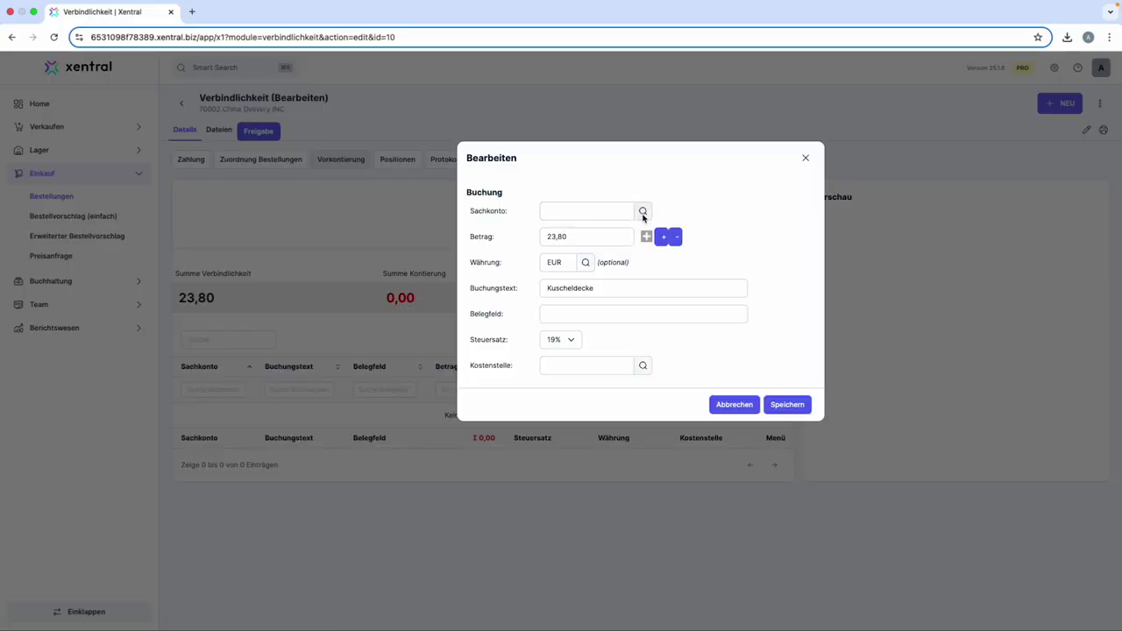
{"action": "left_click", "coordinate": [592, 233]}
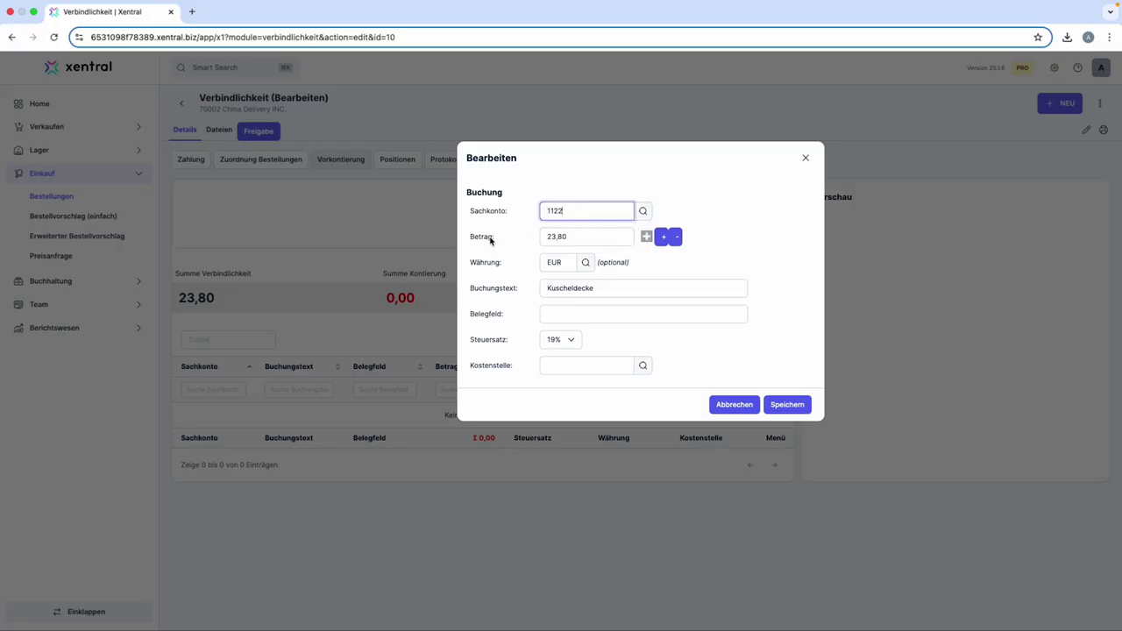
{"action": "left_click", "coordinate": [492, 242]}
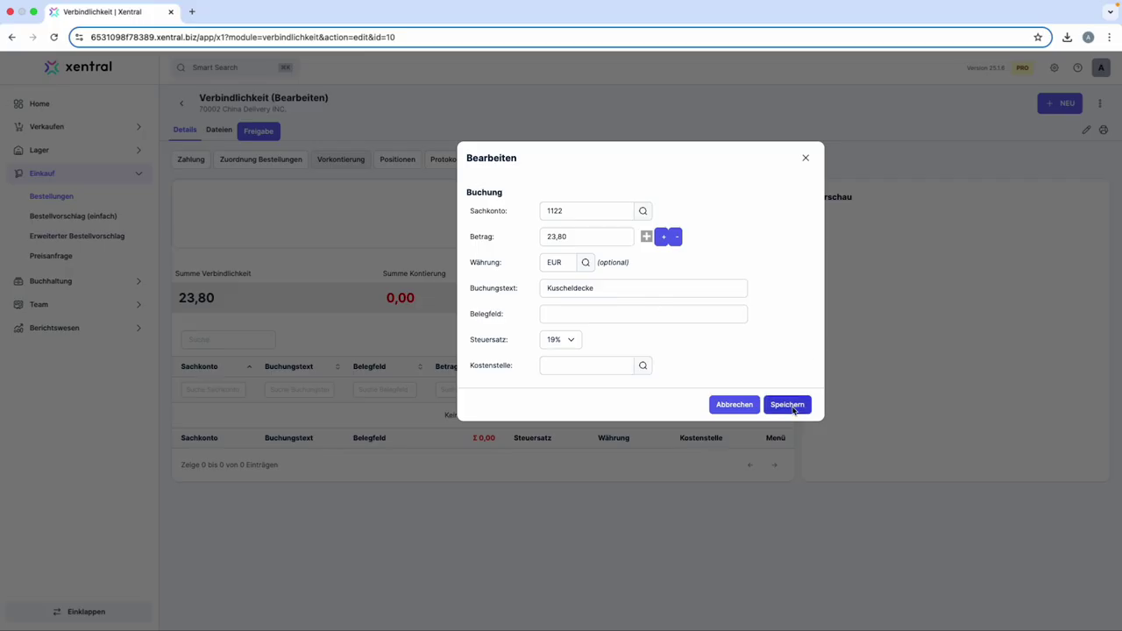
{"action": "left_click", "coordinate": [789, 405]}
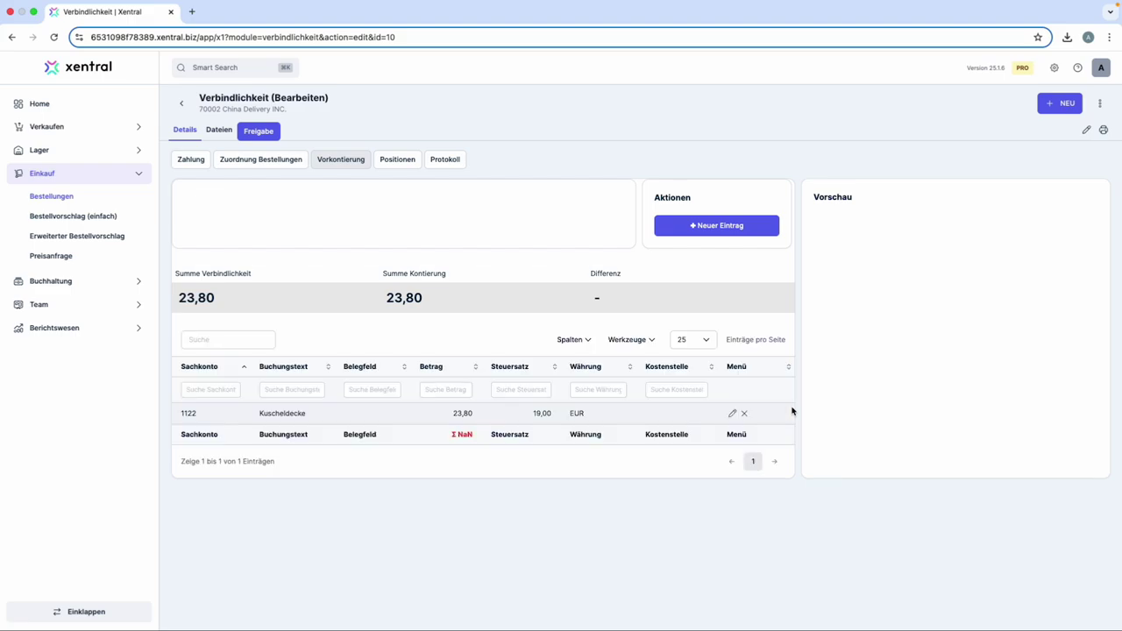
- Attach the invoice PDF 20250128_RE2025-400097.pdf to the liability's payment data and check it in the liability's file list
{"action": "left_click", "coordinate": [190, 158]}
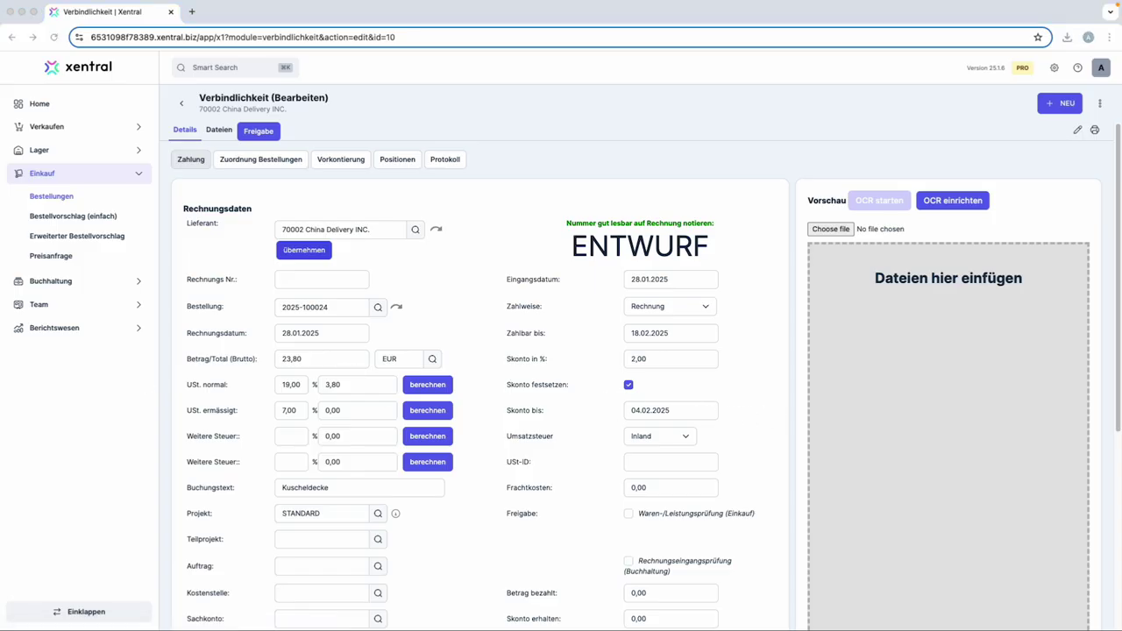
{"action": "left_click_drag", "start_coordinate": [491, 419], "coordinate": [1001, 279]}
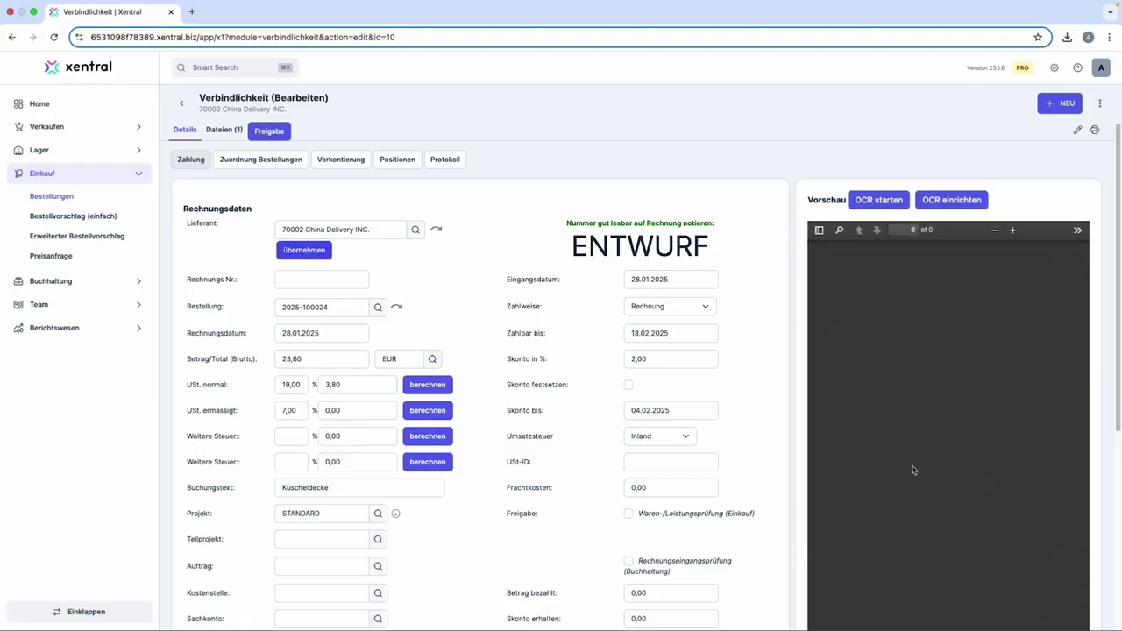
{"action": "scroll", "coordinate": [954, 412], "scroll_direction": "down", "scroll_amount": 4}
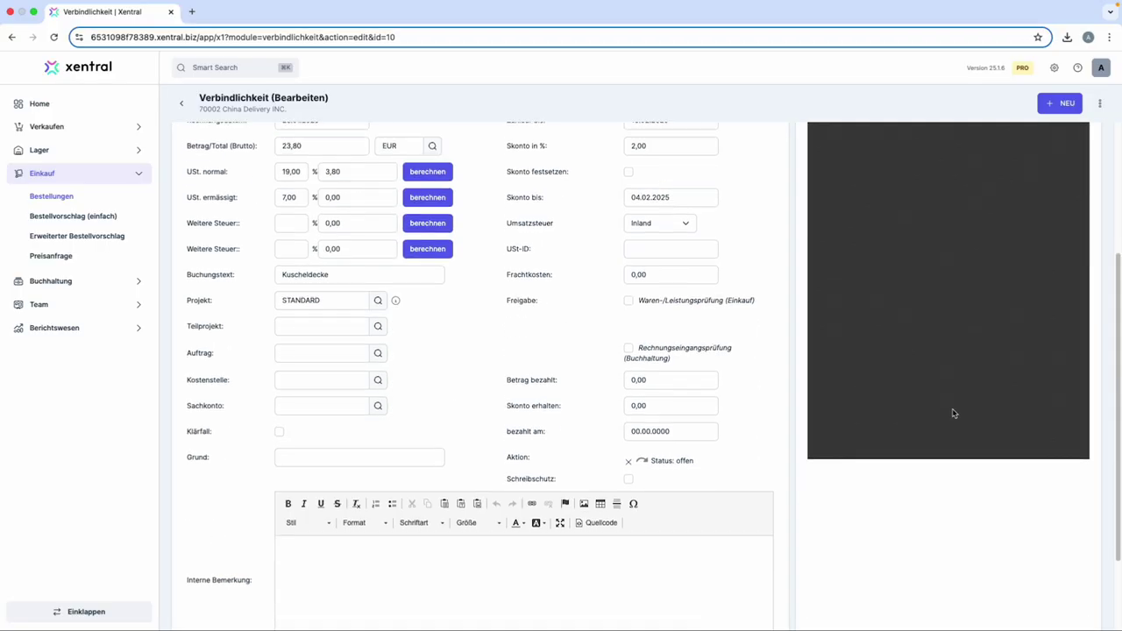
{"action": "scroll", "coordinate": [954, 411], "scroll_direction": "up", "scroll_amount": 4}
{"action": "scroll", "coordinate": [952, 411], "scroll_direction": "up", "scroll_amount": 1}
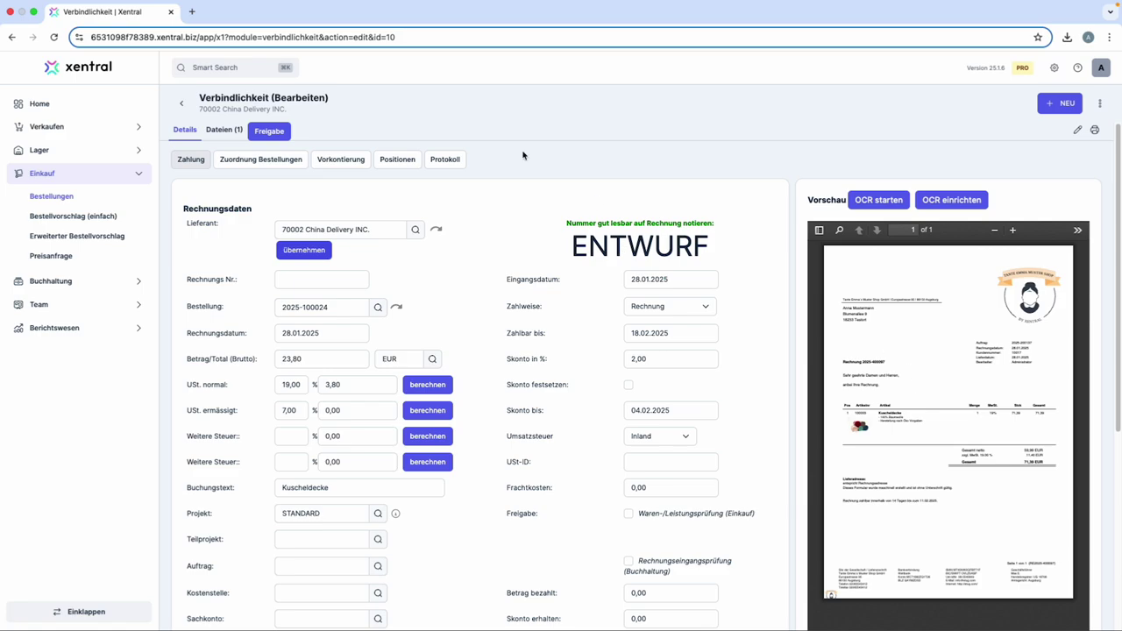
{"action": "left_click", "coordinate": [220, 131]}
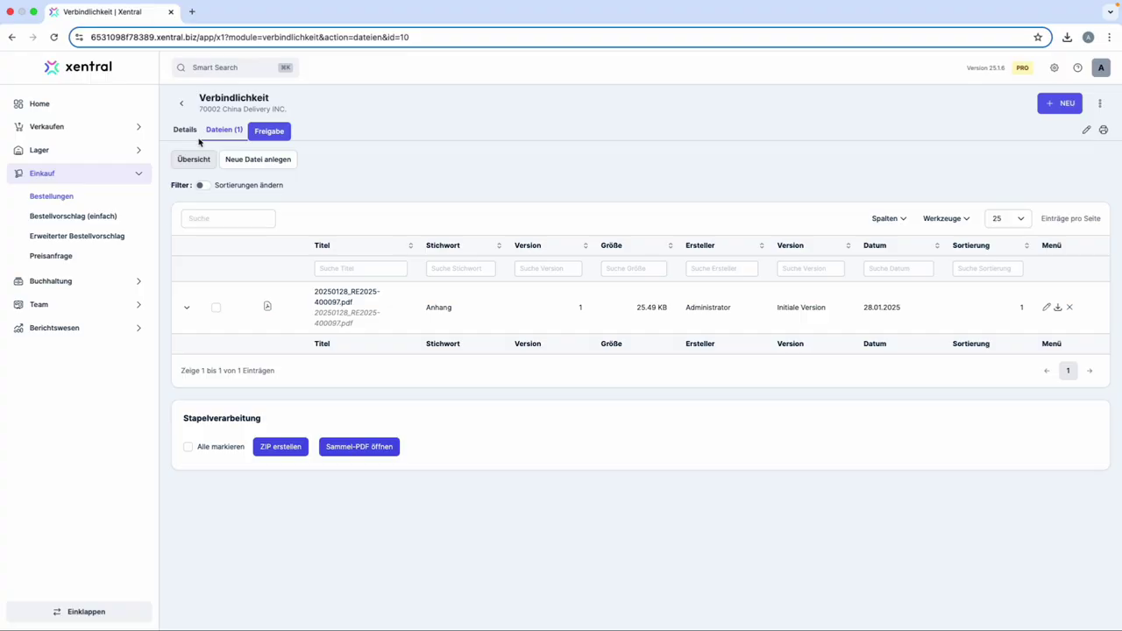
{"action": "left_click", "coordinate": [186, 130]}
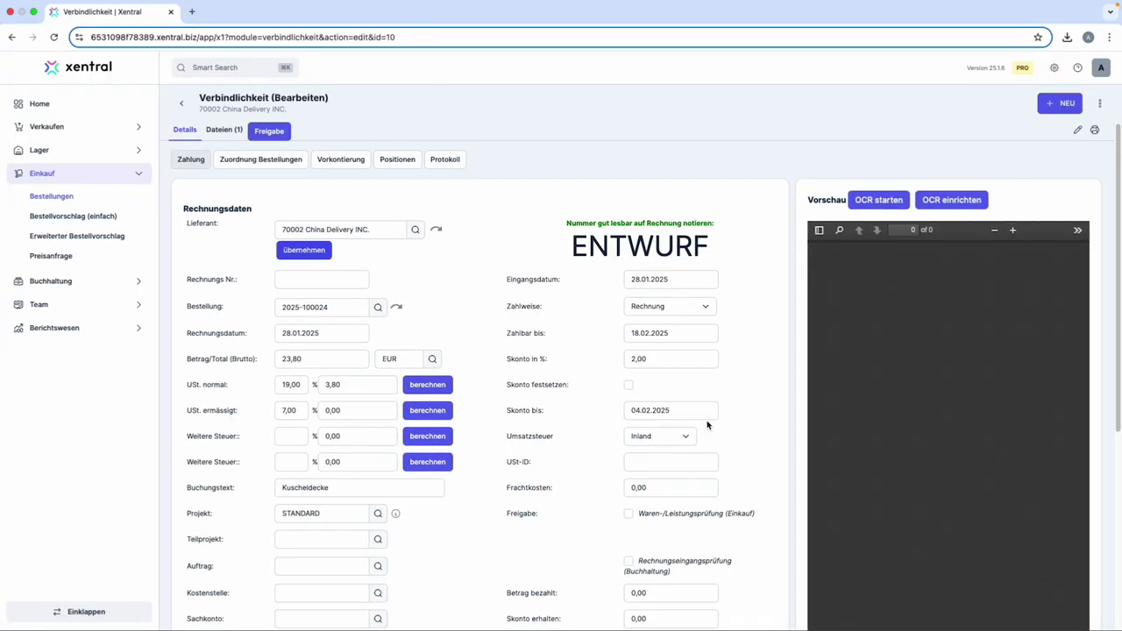
- Save the draft liability to China Delivery INC. and release it (Freigabe)
{"action": "scroll", "coordinate": [524, 357], "scroll_direction": "down", "scroll_amount": 3}
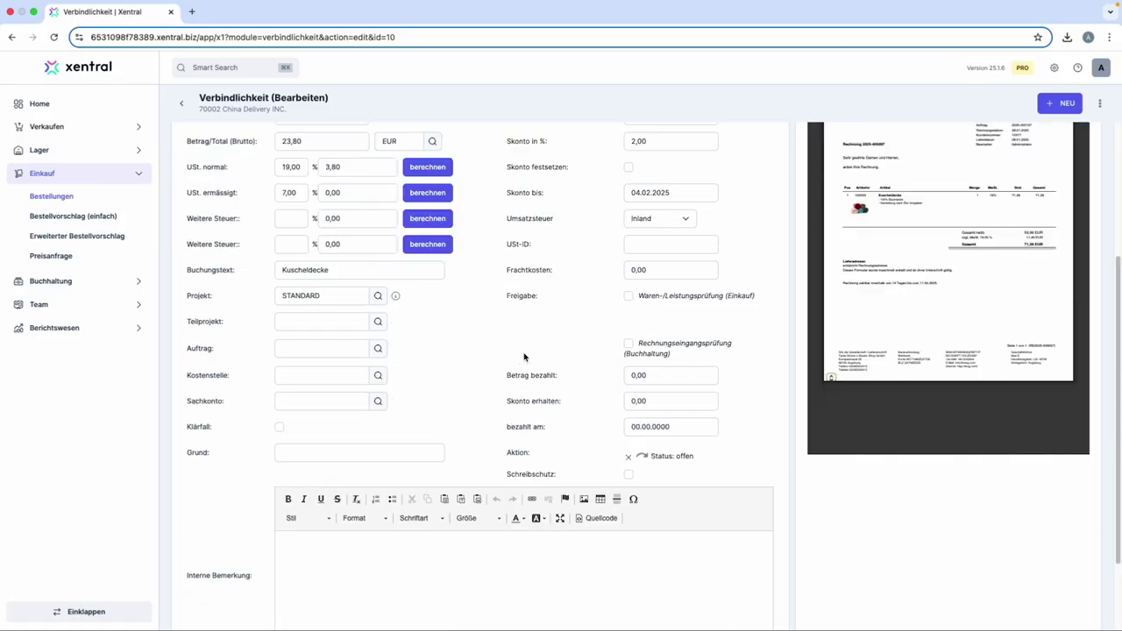
{"action": "scroll", "coordinate": [524, 357], "scroll_direction": "down", "scroll_amount": 2}
{"action": "left_click", "coordinate": [697, 594]}
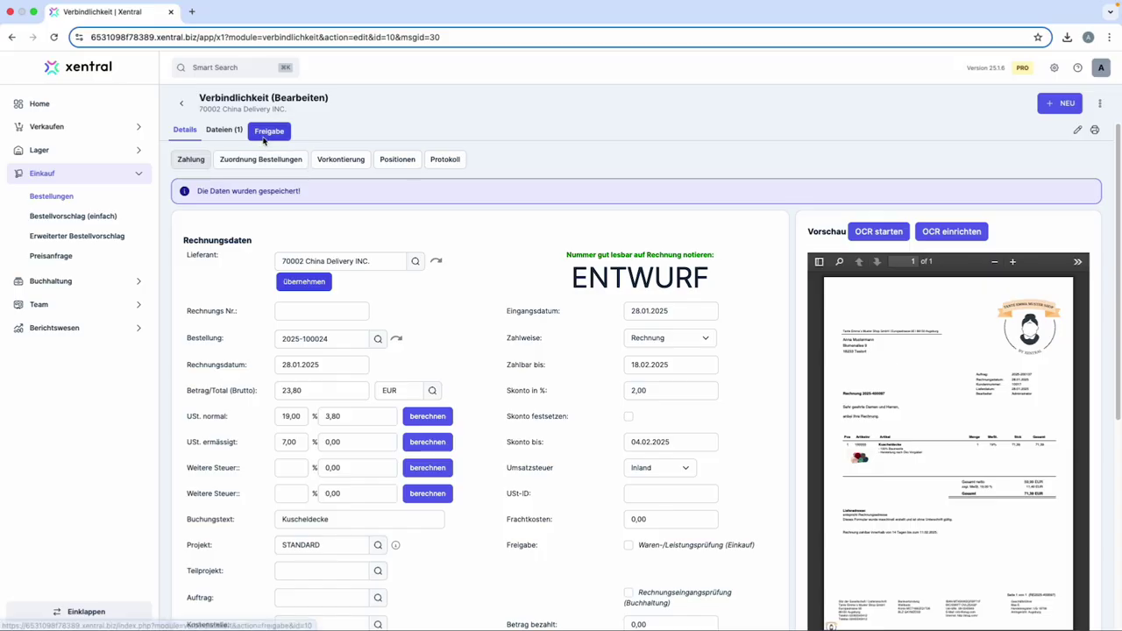
{"action": "left_click", "coordinate": [268, 131]}
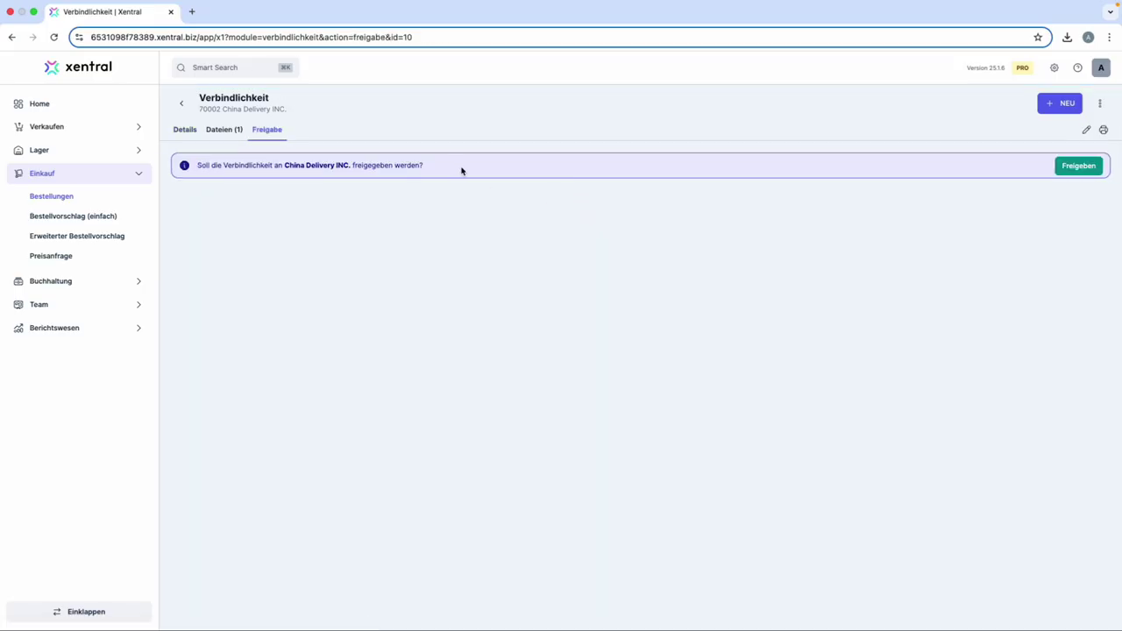
{"action": "left_click", "coordinate": [1070, 167]}
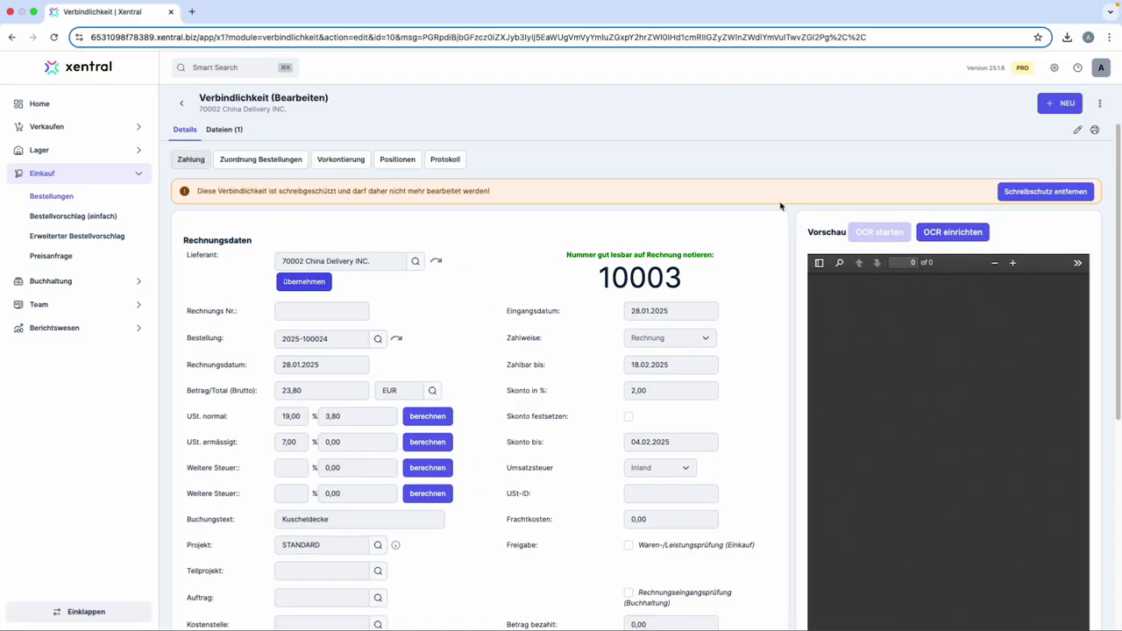
{"action": "left_click_drag", "start_coordinate": [691, 275], "coordinate": [593, 277]}
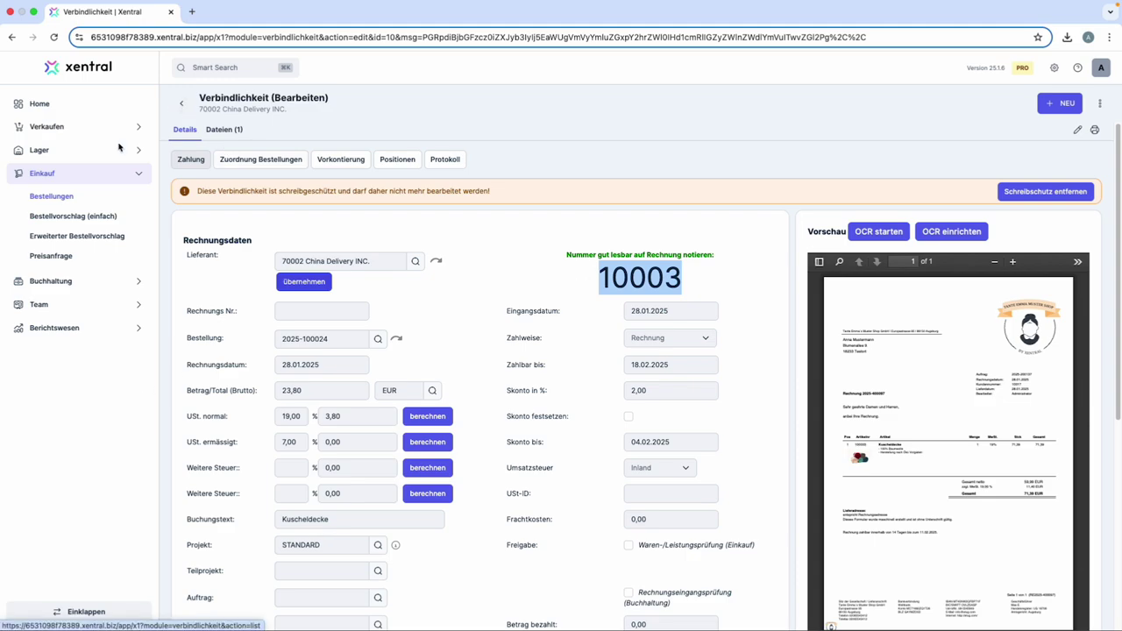
- Examine the liabilities overview, the drafts in progress, and the status indicators of the China Delivery INC. liability
{"action": "left_click", "coordinate": [181, 104]}
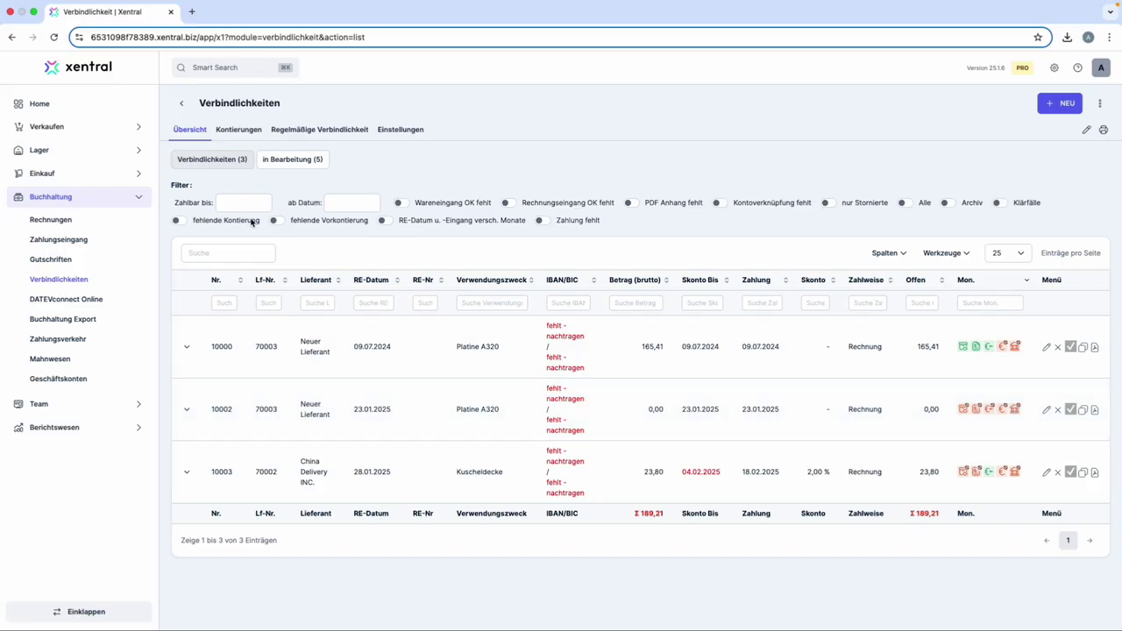
{"action": "left_click", "coordinate": [290, 160]}
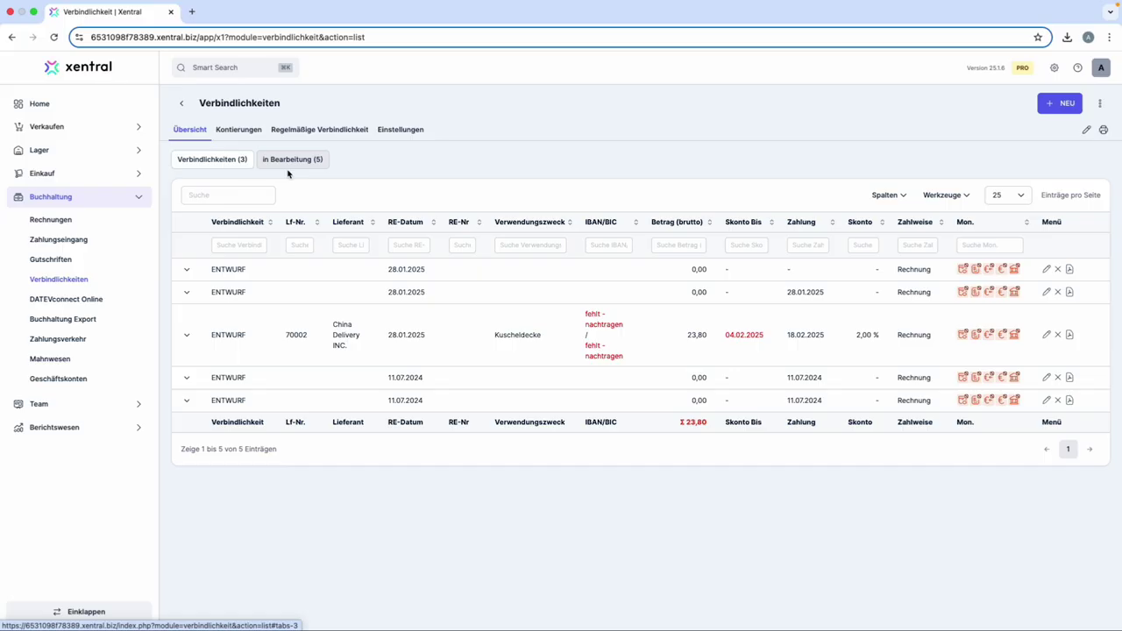
{"action": "left_click", "coordinate": [218, 167]}
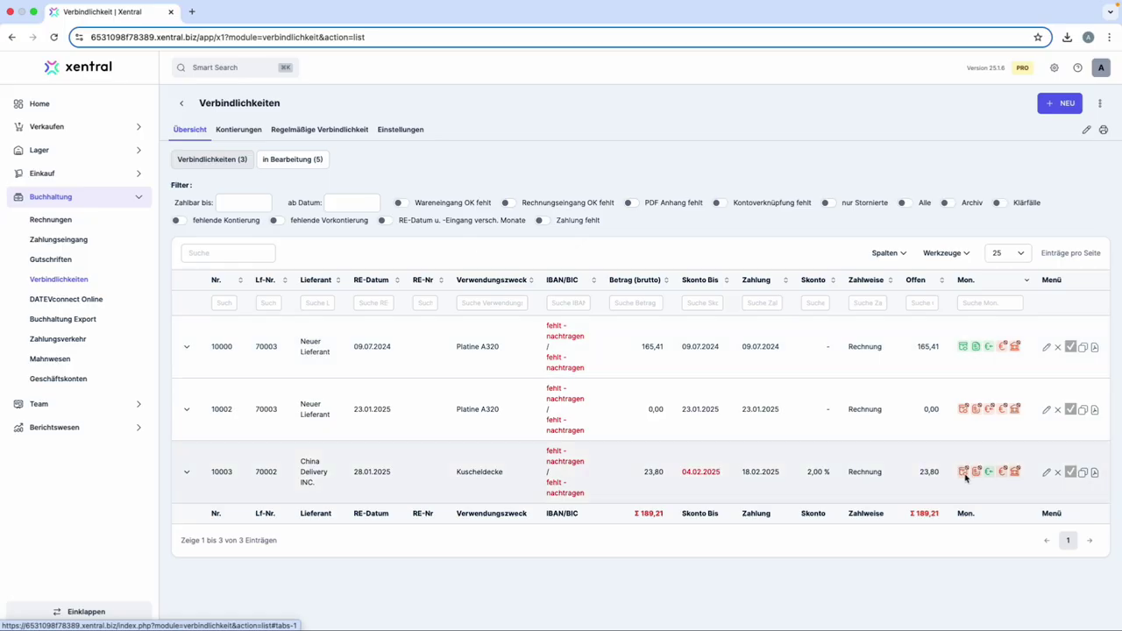
{"action": "mouse_move", "coordinate": [966, 477]}
- Approve both Waren-/Leistungsprüfung (Einkauf) and Rechnungseingangsprüfung (Buchhaltung) on the China Delivery INC. liability and save it
{"action": "left_click", "coordinate": [1046, 473]}
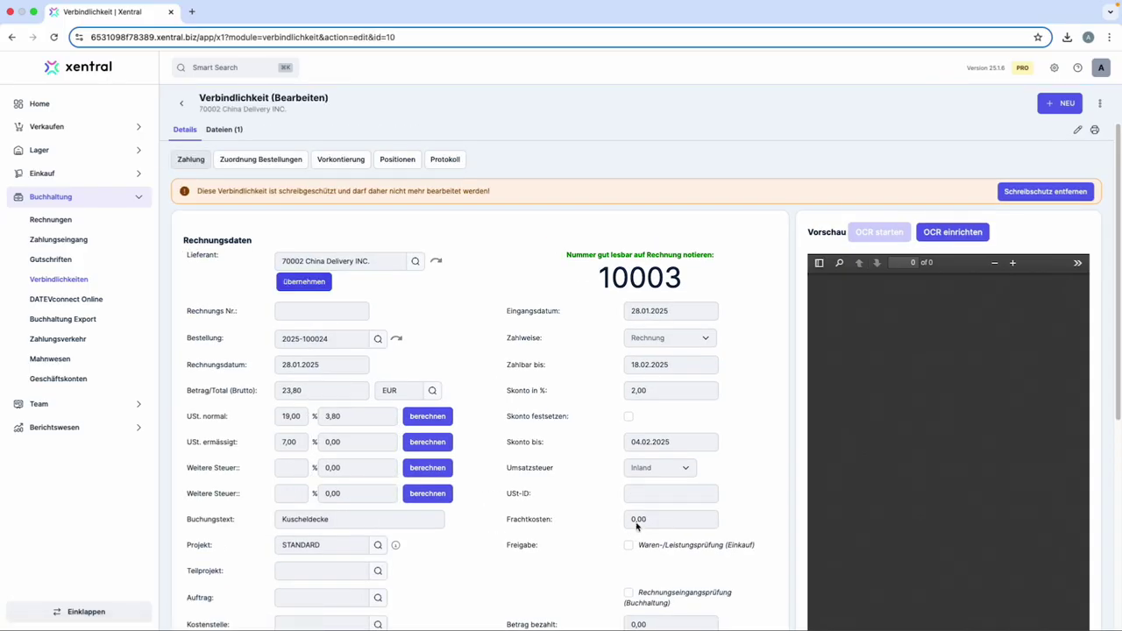
{"action": "scroll", "coordinate": [637, 531], "scroll_direction": "down", "scroll_amount": 5}
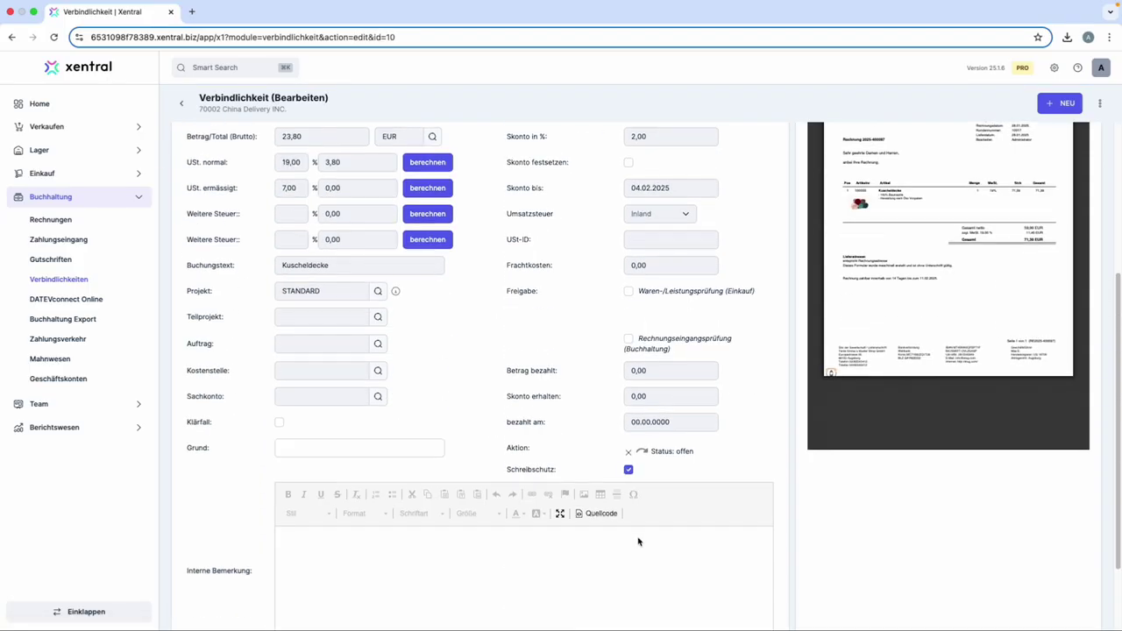
{"action": "left_click", "coordinate": [628, 292]}
{"action": "left_click", "coordinate": [627, 340]}
{"action": "scroll", "coordinate": [518, 388], "scroll_direction": "down", "scroll_amount": 1}
{"action": "scroll", "coordinate": [516, 392], "scroll_direction": "down", "scroll_amount": 3}
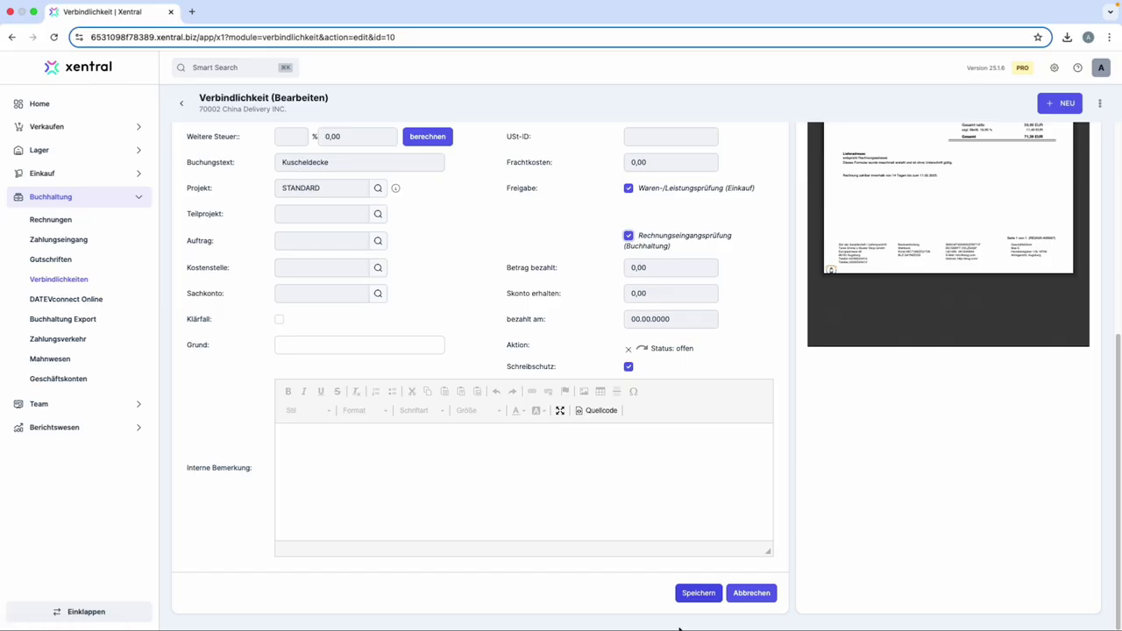
{"action": "left_click", "coordinate": [698, 593]}
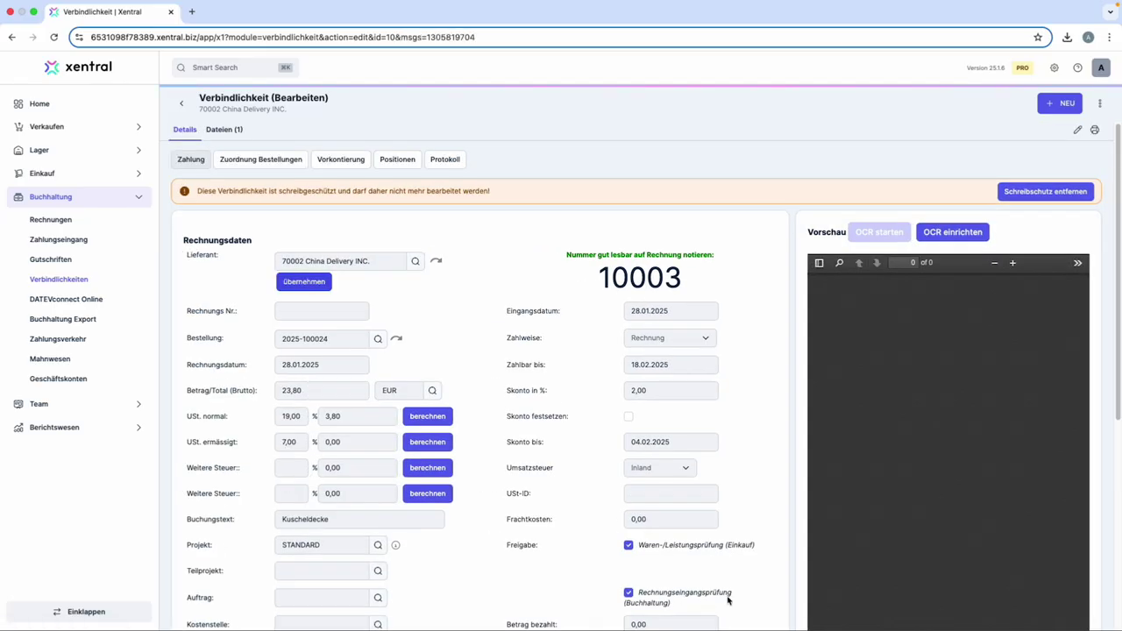
- Create a new liability from the liabilities overview with supplier China Delivery INC. and a gross total of 200 EUR
{"action": "left_click", "coordinate": [182, 103]}
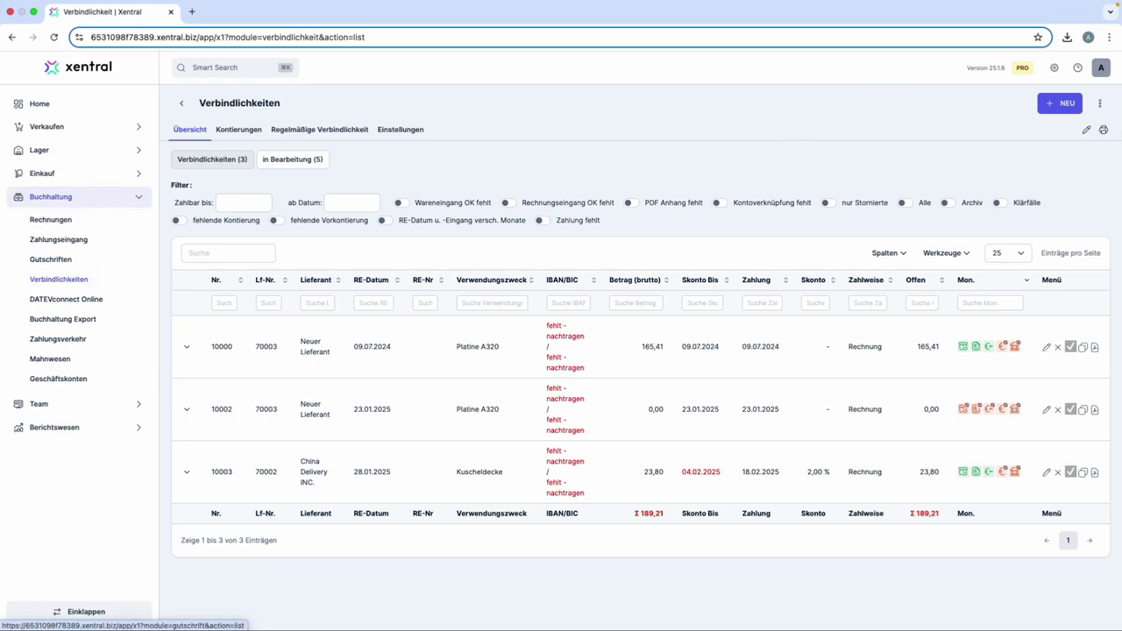
{"action": "left_click", "coordinate": [1065, 104]}
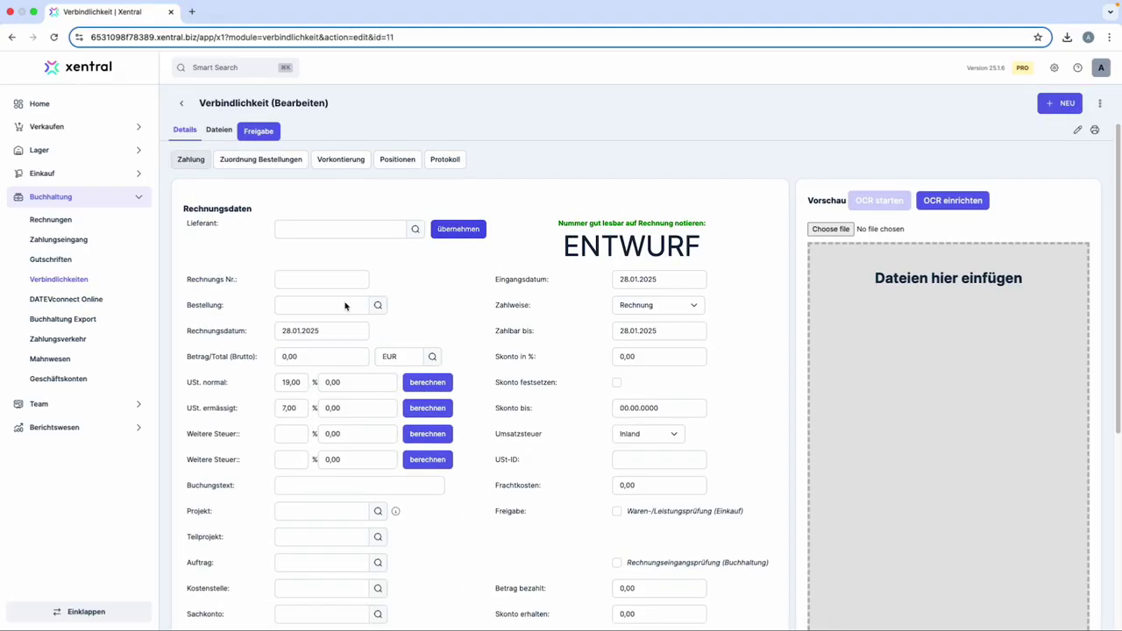
{"action": "left_click", "coordinate": [385, 227]}
{"action": "type", "text": "xh"}
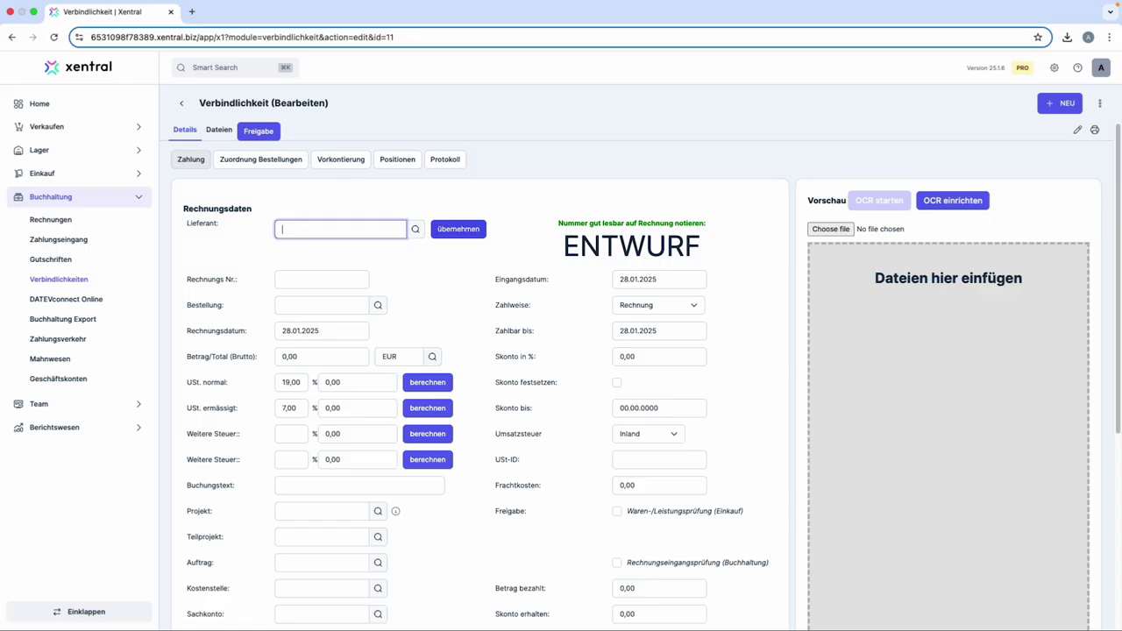
{"action": "type", "text": "in"}
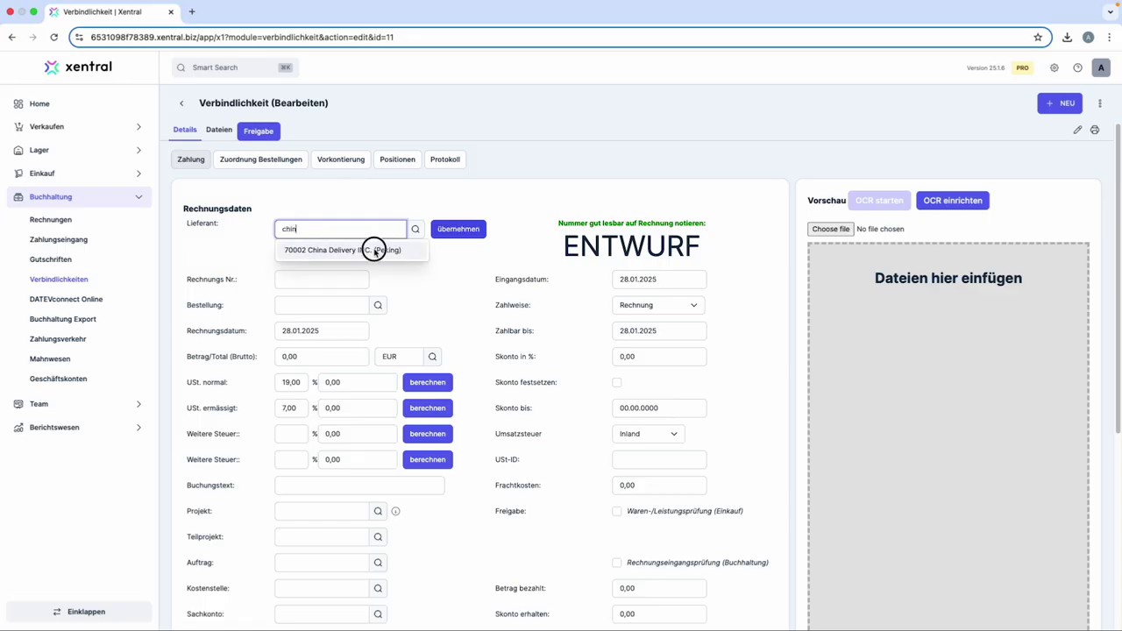
{"action": "left_click", "coordinate": [371, 248]}
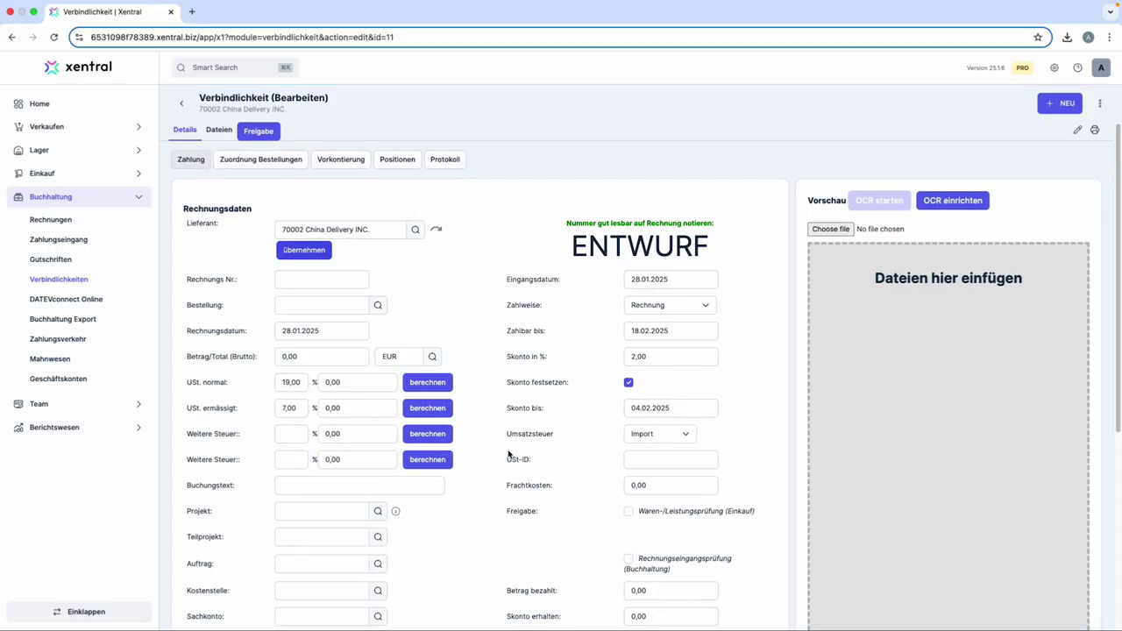
{"action": "left_click", "coordinate": [294, 359]}
{"action": "type", "text": "200"}
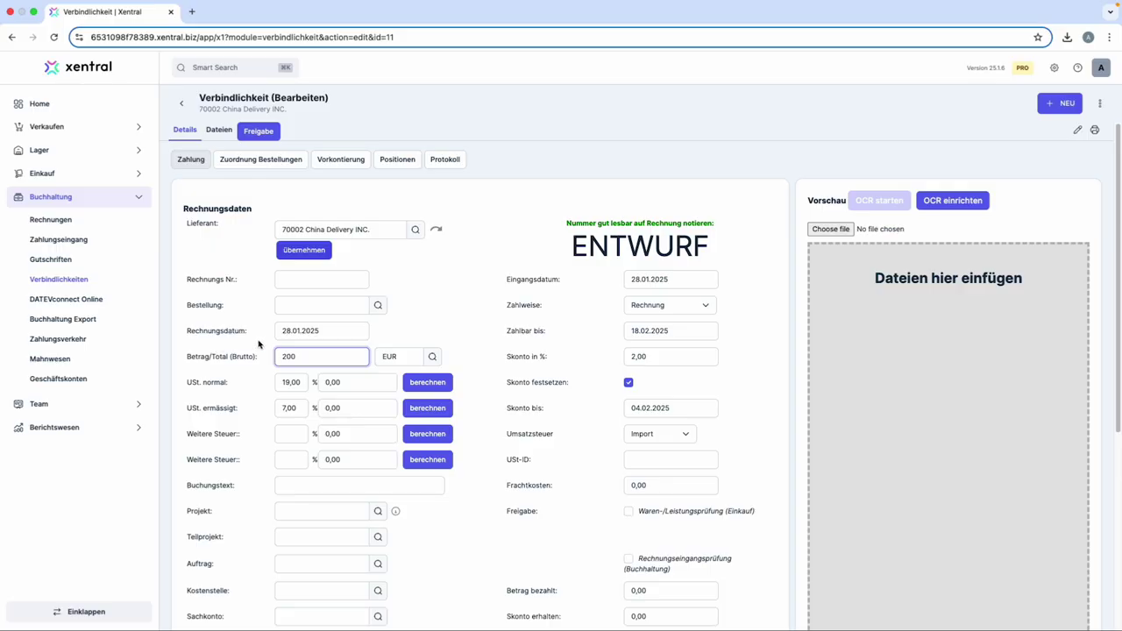
- Calculate the normal 19% USt. on the new liability, set its Buchungstext to Kuscheldecke1 and save it
{"action": "left_click", "coordinate": [431, 388]}
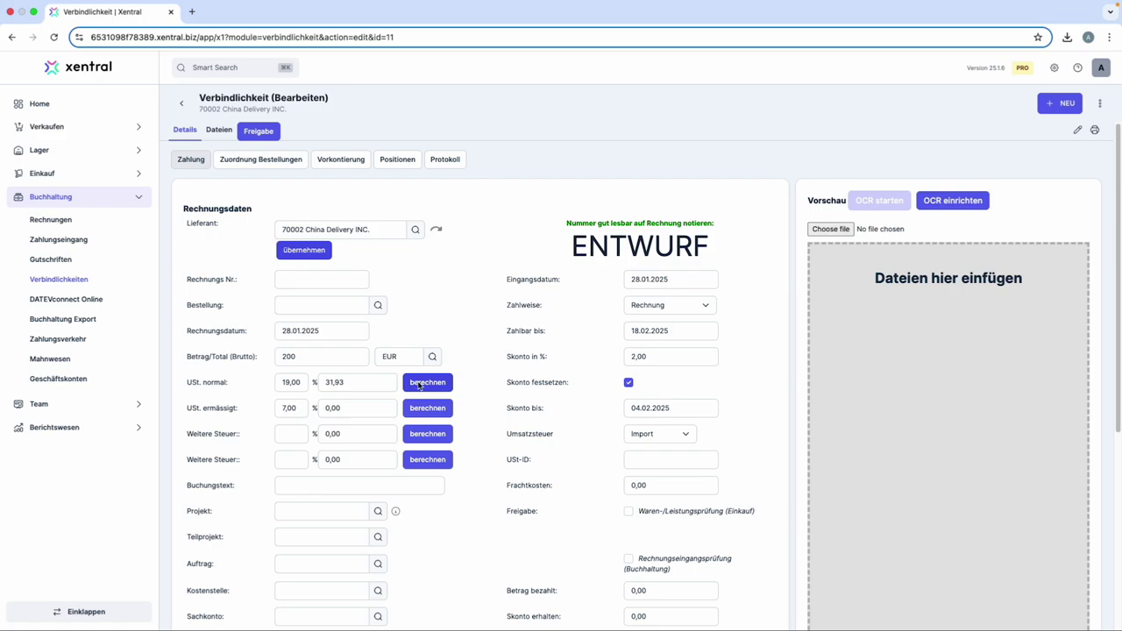
{"action": "left_click_drag", "start_coordinate": [361, 386], "coordinate": [326, 388]}
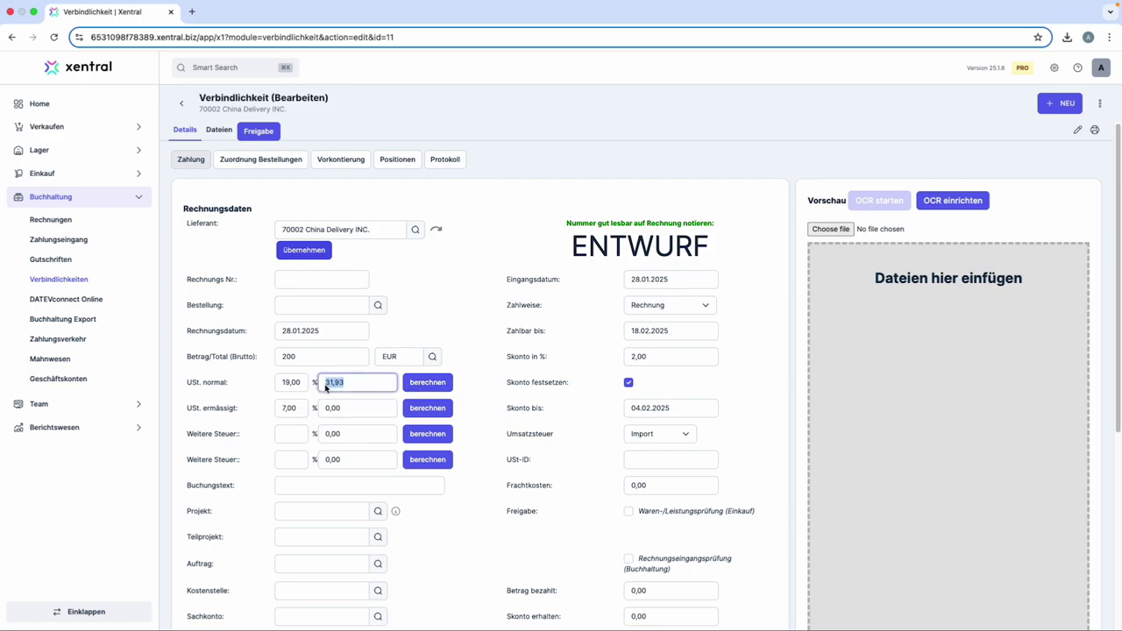
{"action": "left_click", "coordinate": [299, 491]}
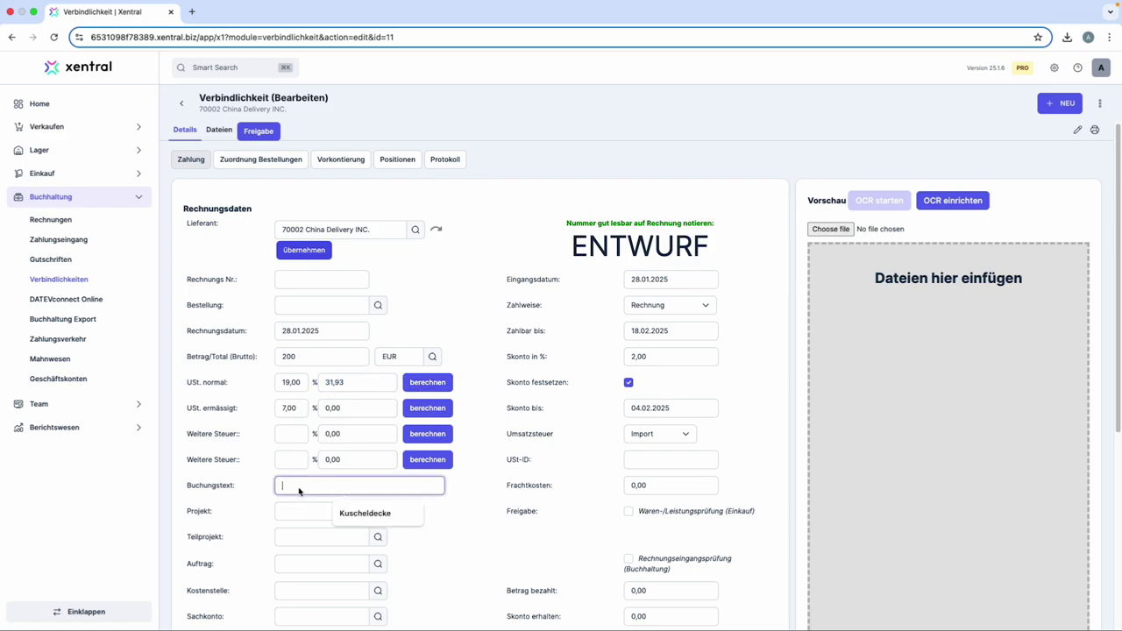
{"action": "left_click", "coordinate": [368, 513]}
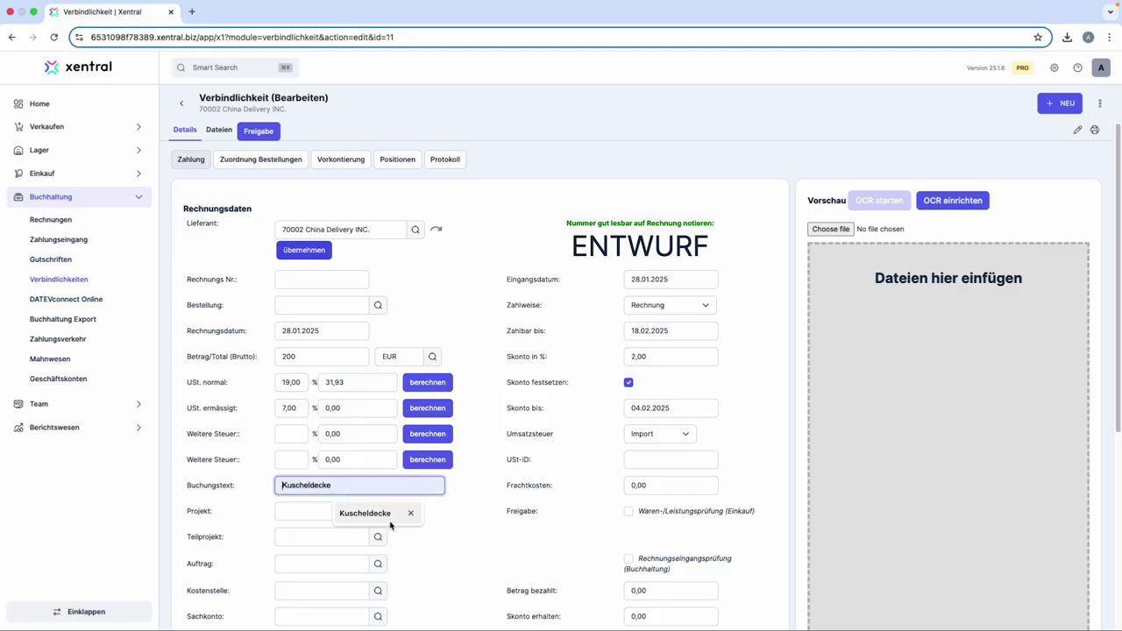
{"action": "type", "text": "1"}
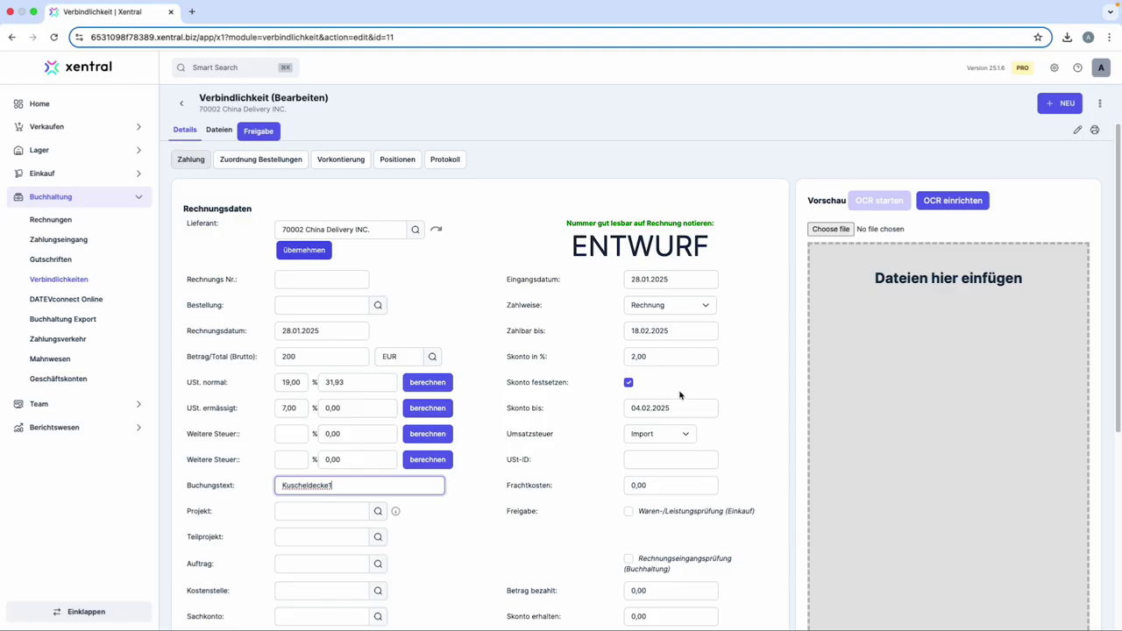
{"action": "scroll", "coordinate": [671, 447], "scroll_direction": "down", "scroll_amount": 5}
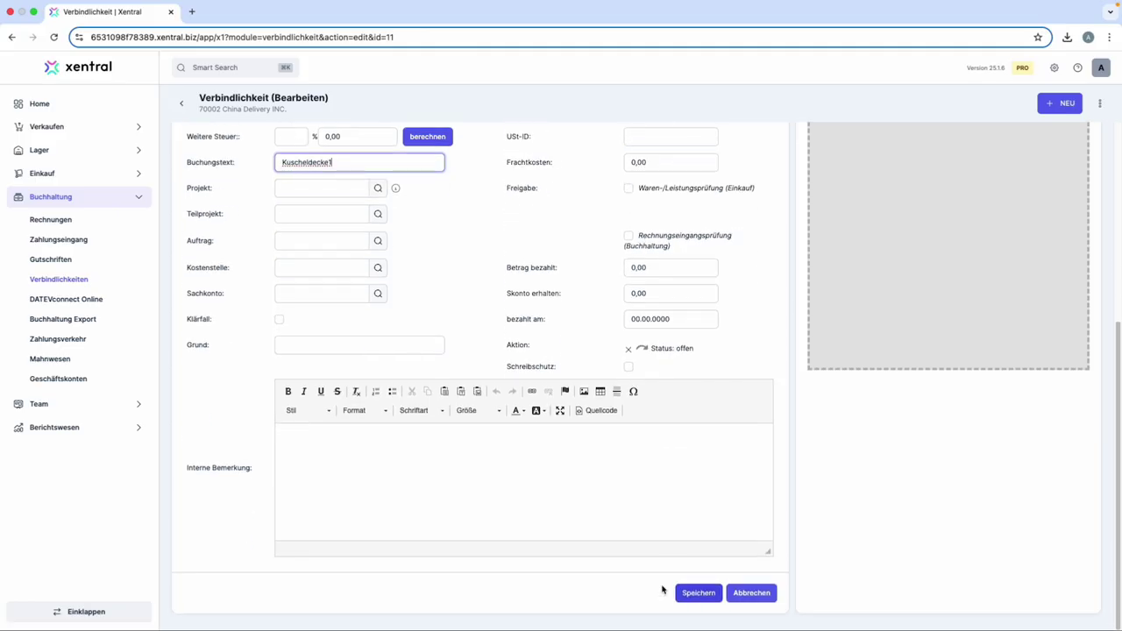
{"action": "left_click", "coordinate": [699, 593]}
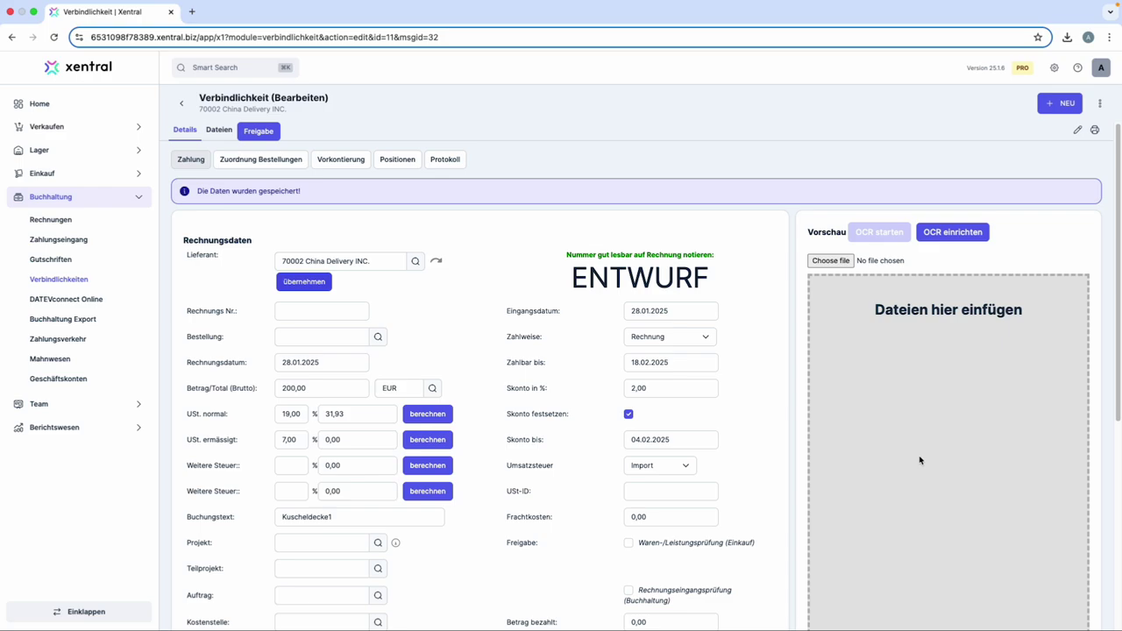
- Add a Vorkontierung entry of 200,00 EUR with Sachkonto 1122 to the Kuscheldecke1 liability and save it
{"action": "left_click", "coordinate": [333, 161]}
{"action": "left_click", "coordinate": [721, 225]}
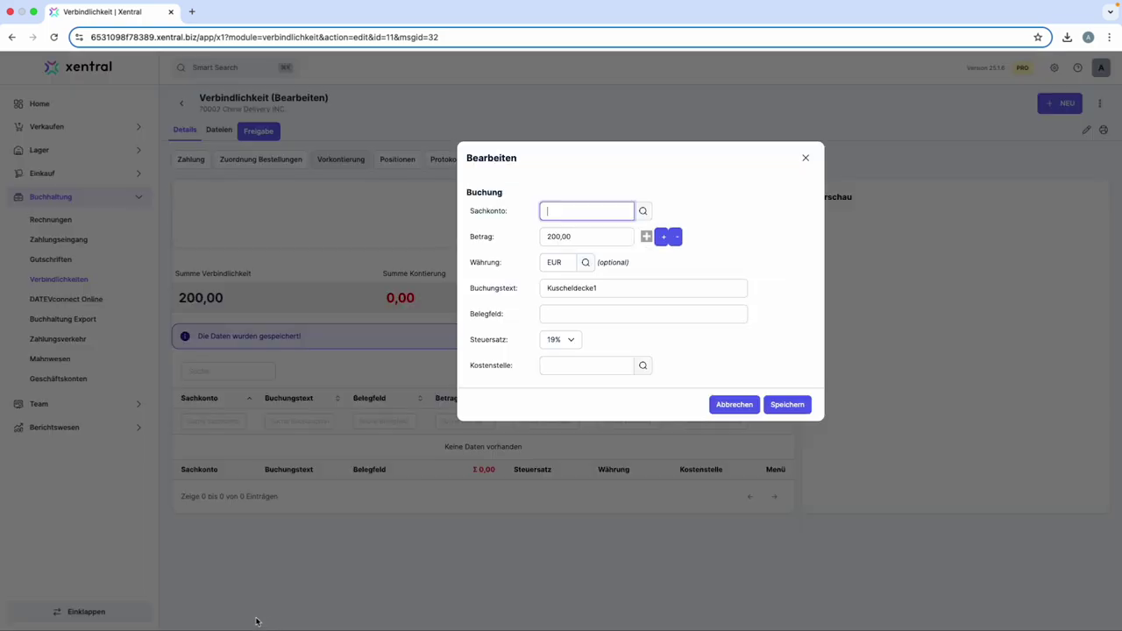
{"action": "type", "text": "1122"}
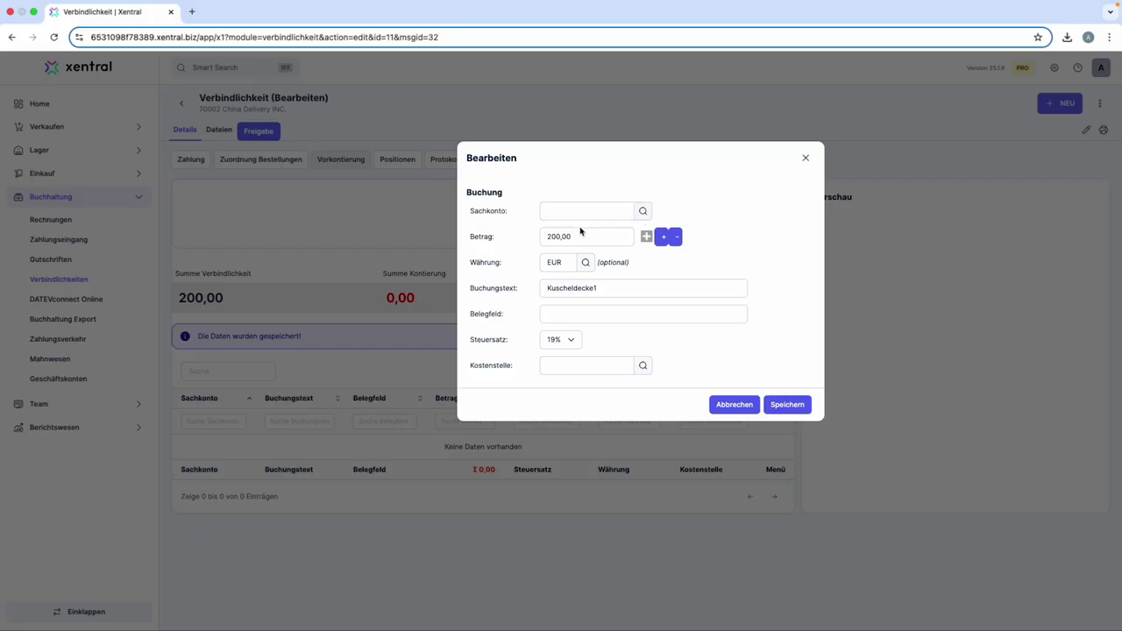
{"action": "left_click", "coordinate": [574, 233]}
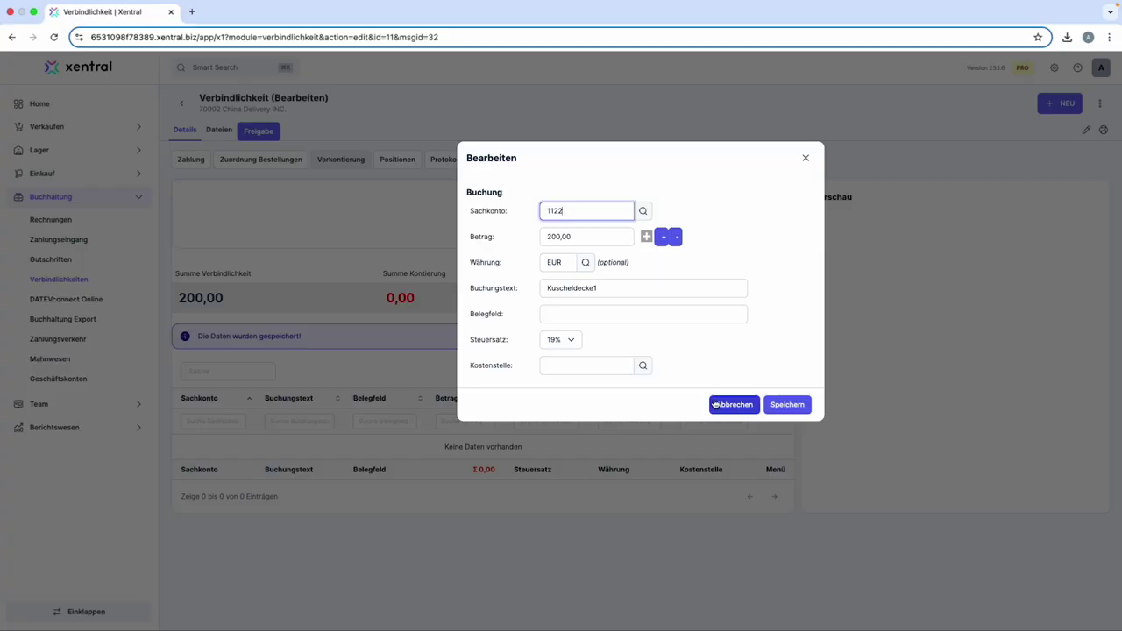
{"action": "left_click", "coordinate": [788, 404]}
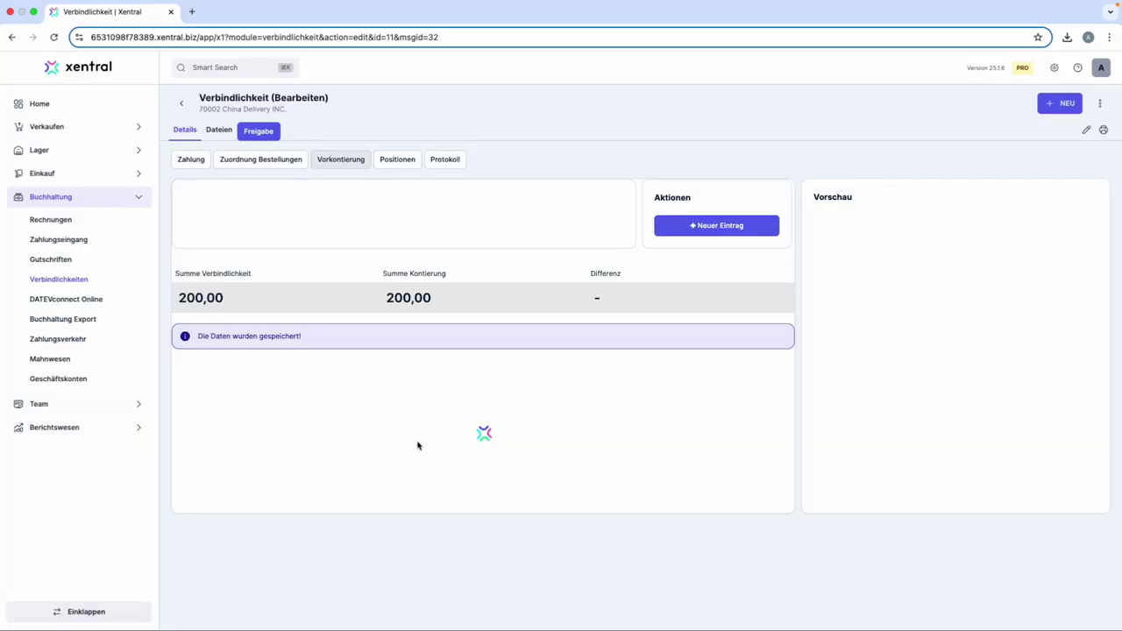
- Examine the liability's Protokoll entries and the status of its Freigabe checks, and return to the liabilities overview
{"action": "left_click", "coordinate": [450, 164]}
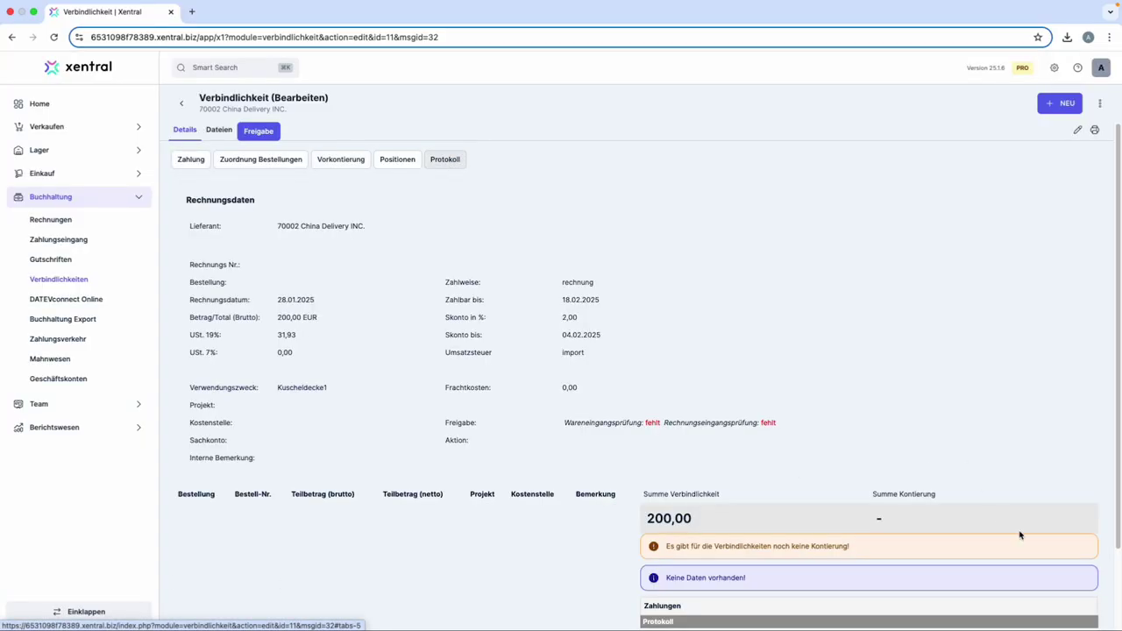
{"action": "scroll", "coordinate": [719, 437], "scroll_direction": "down", "scroll_amount": 2}
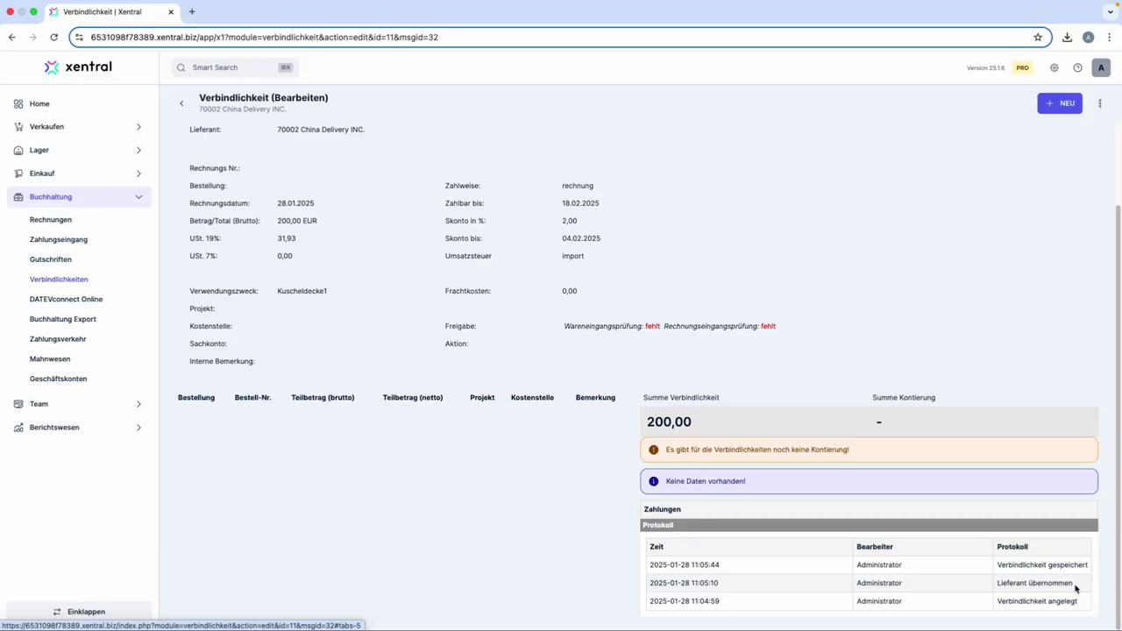
{"action": "left_click_drag", "start_coordinate": [1075, 586], "coordinate": [996, 583]}
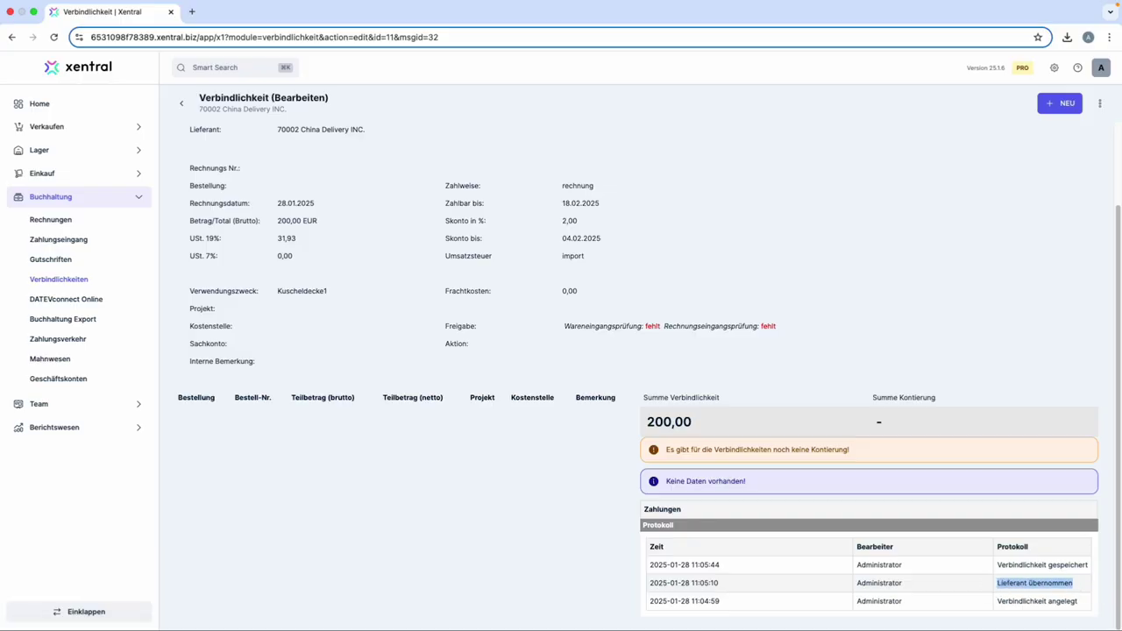
{"action": "double_click", "coordinate": [1067, 565]}
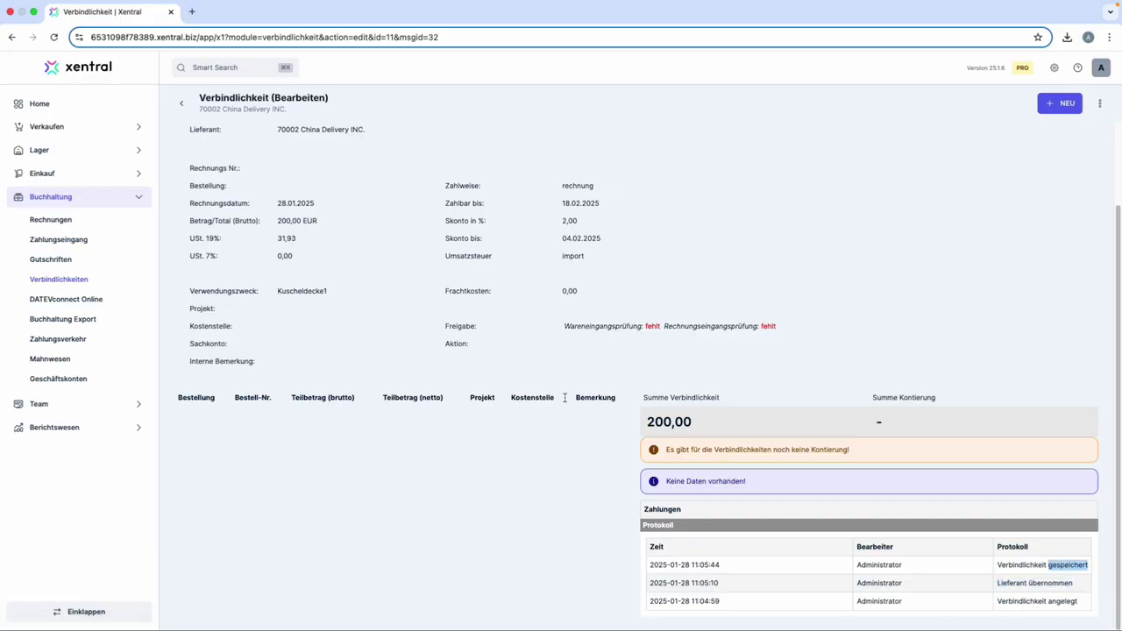
{"action": "left_click_drag", "start_coordinate": [444, 326], "coordinate": [792, 326]}
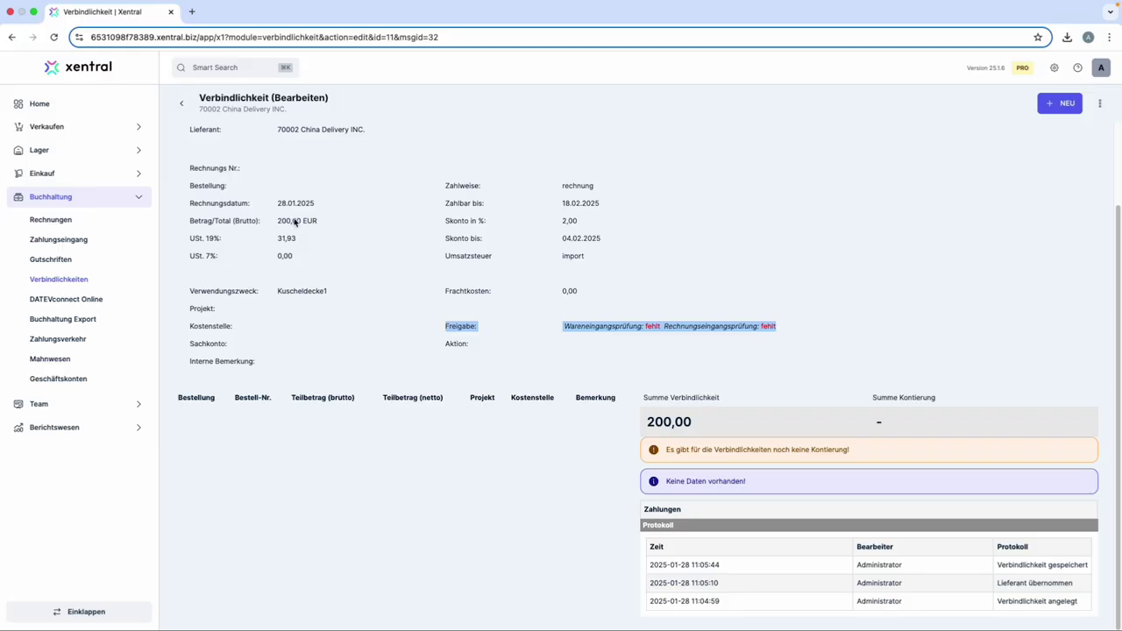
{"action": "scroll", "coordinate": [331, 245], "scroll_direction": "up", "scroll_amount": 1}
{"action": "scroll", "coordinate": [324, 245], "scroll_direction": "up", "scroll_amount": 1}
{"action": "left_click", "coordinate": [190, 159]}
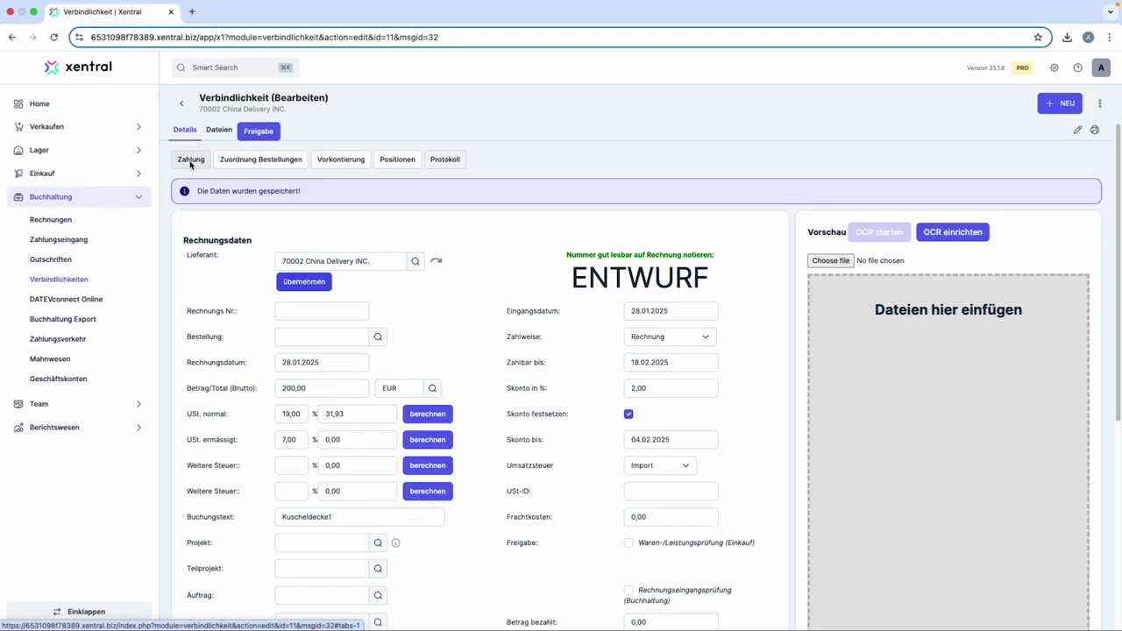
{"action": "left_click", "coordinate": [182, 106]}
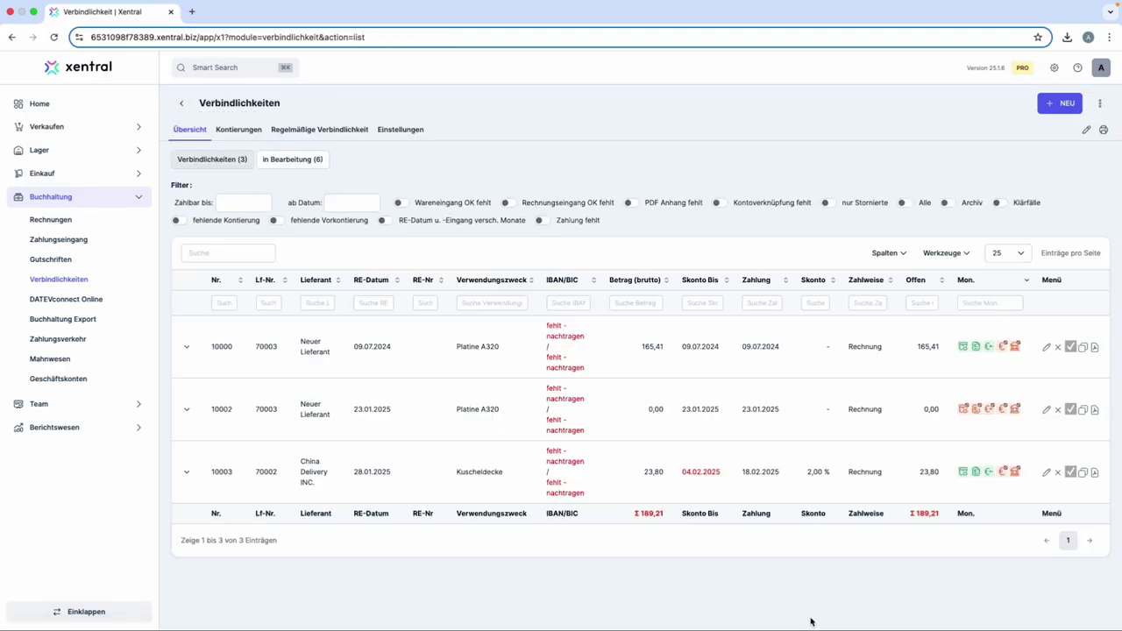